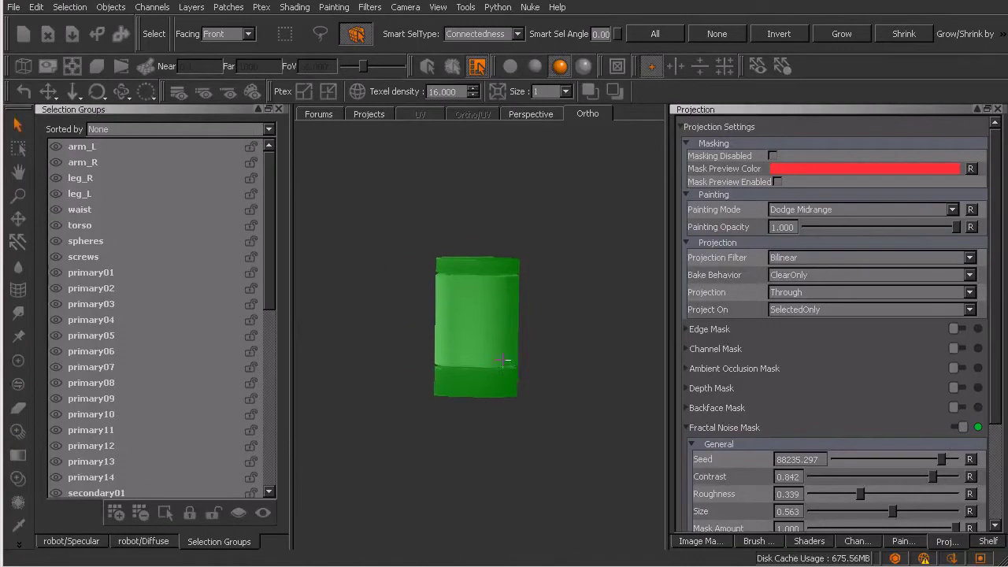
Select the cylinder geometry through the reactor selection group
alt+middle_drag(554, 406, 554, 423)
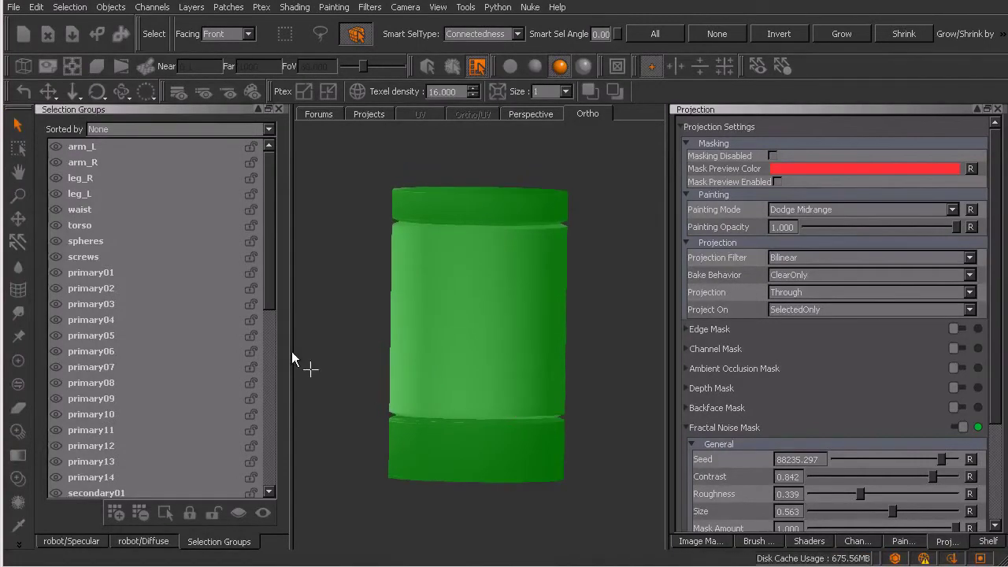
scroll(276, 366, down, 7)
double_click(155, 477)
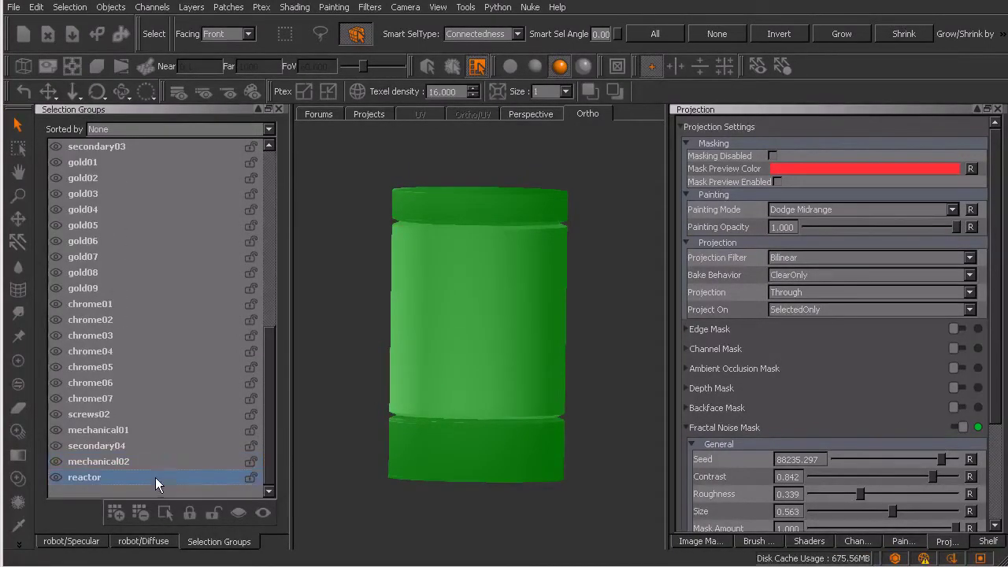
mouse_move(513, 378)
alt+mouse_down()
mouse_move(481, 376)
mouse_move(513, 399)
mouse_move(515, 378)
mouse_move(527, 375)
alt+mouse_up()
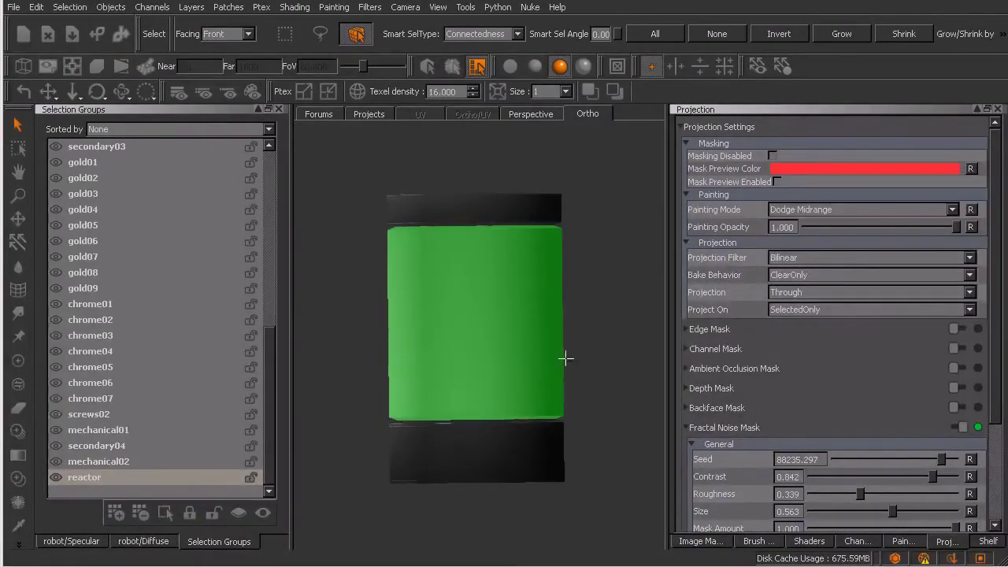
mouse_move(565, 358)
right_down()
mouse_move(542, 367)
mouse_move(554, 372)
right_up()
drag(573, 368, 577, 365)
right_drag(542, 369, 551, 374)
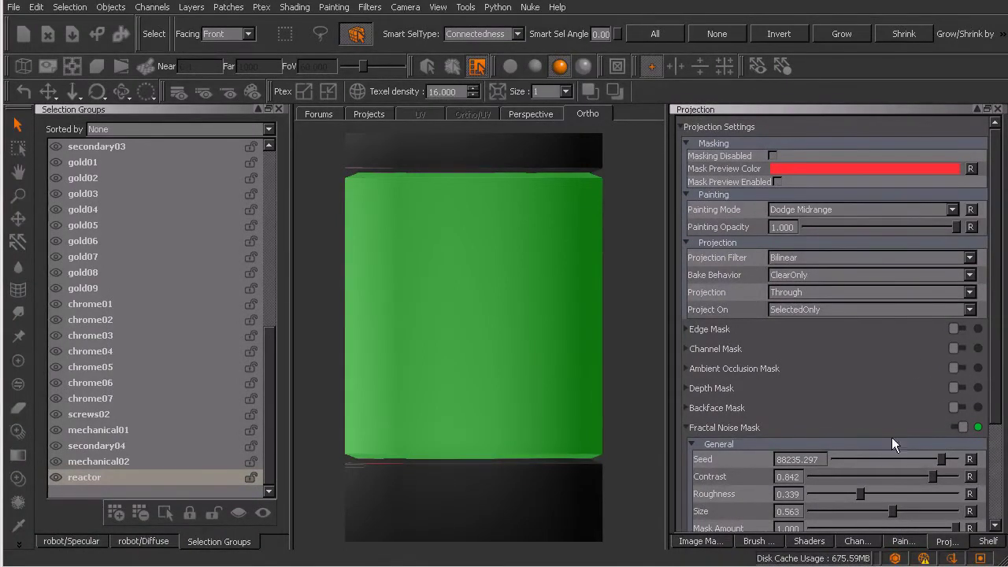
Enable the projection mask preview and switch to the Paint tool to show the fractal noise on the reactor
drag(997, 378, 994, 473)
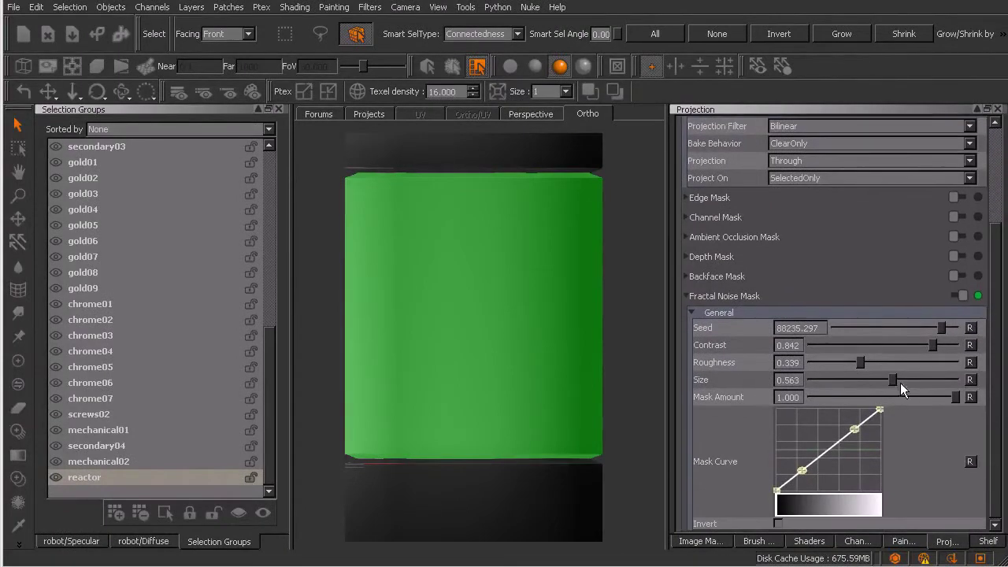
scroll(962, 336, up, 5)
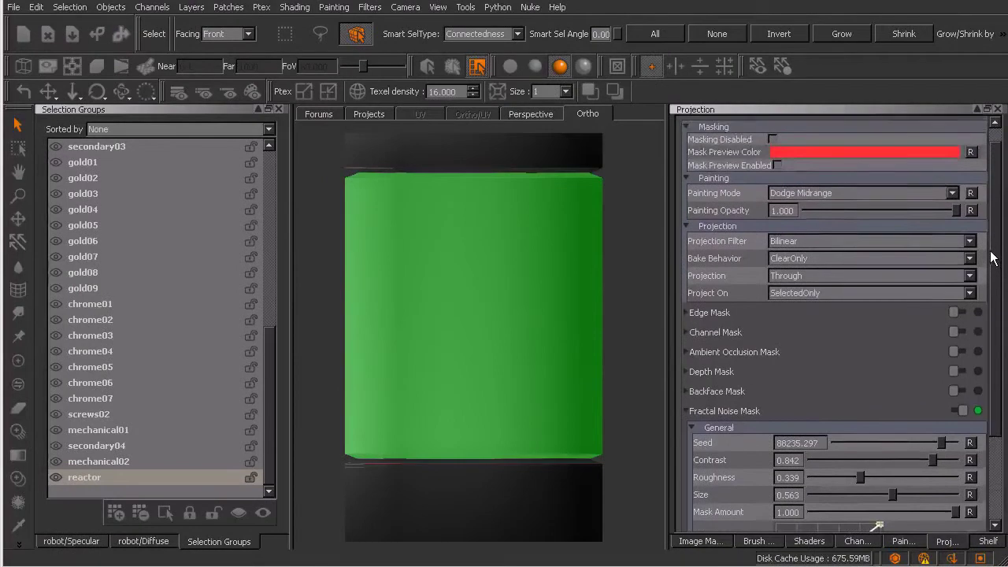
drag(990, 252, 990, 249)
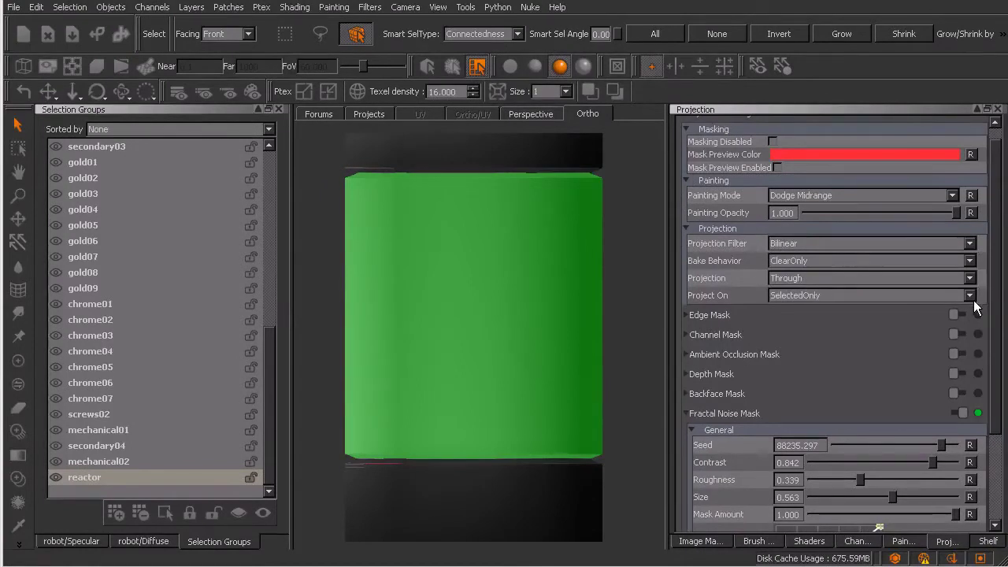
click(776, 168)
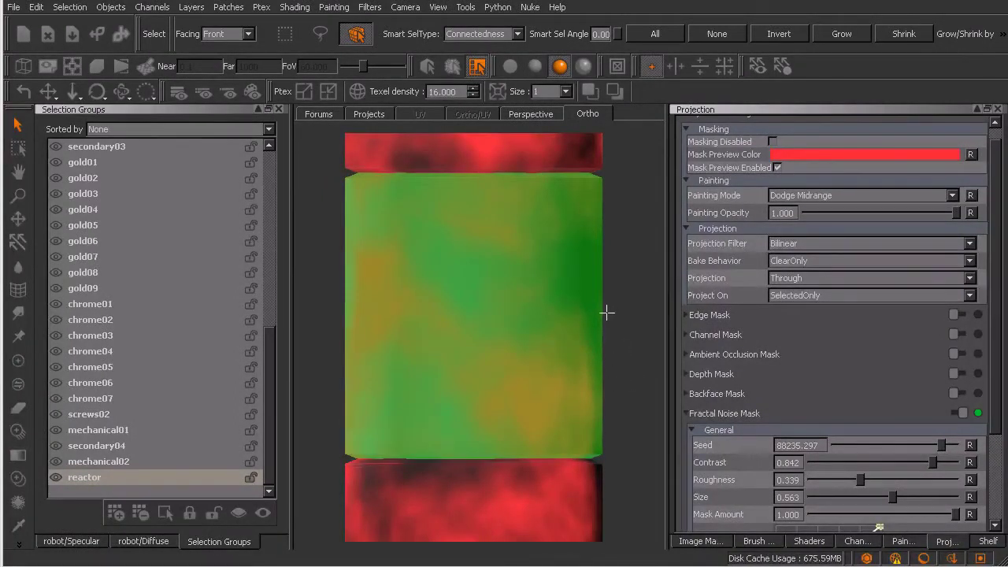
key(p)
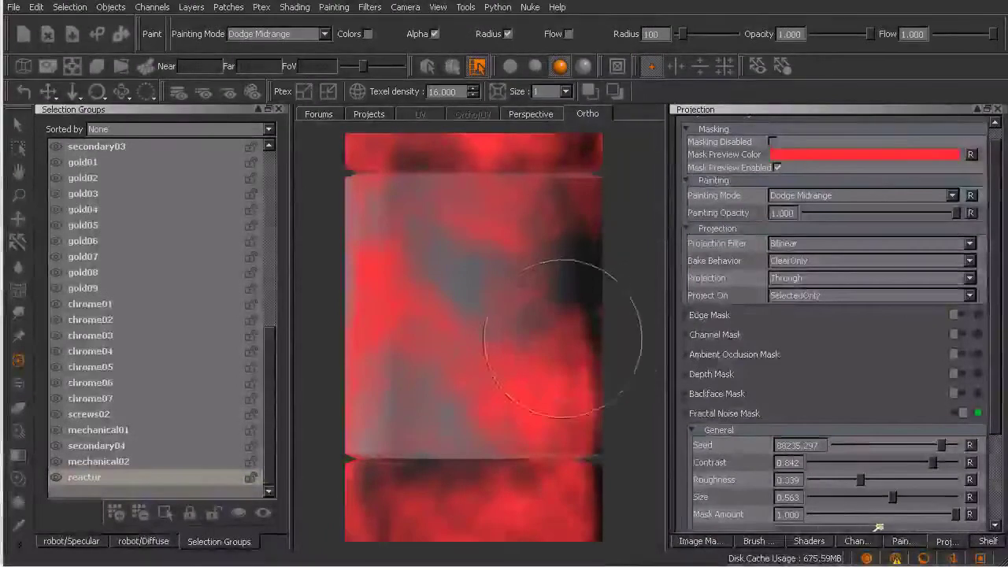
alt+drag(599, 382, 582, 383)
middle_drag(581, 383, 632, 381)
key(ctrl+z)
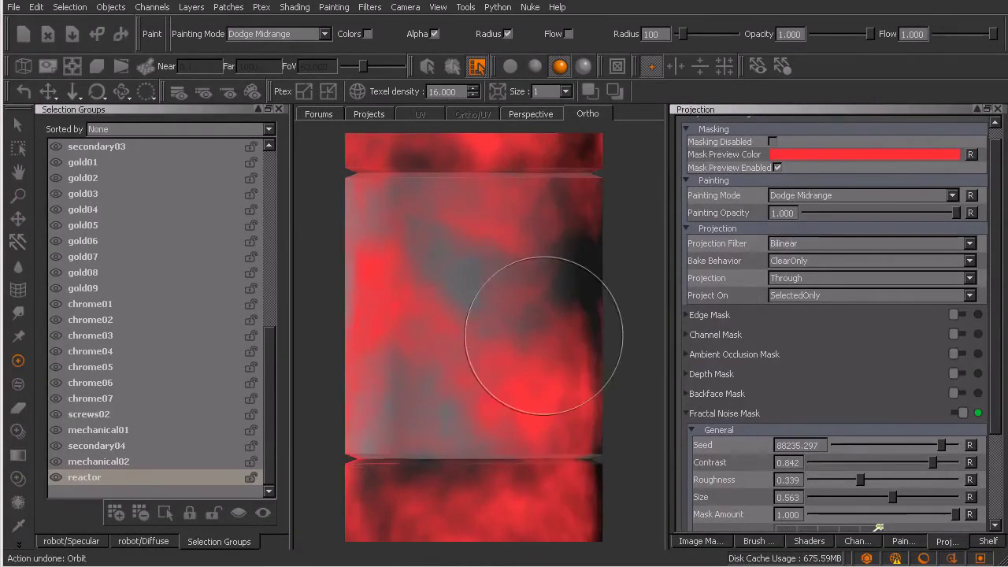
Set the Fractal Noise Mask to seed 62745.098, contrast 0.803, roughness 0.498 and size 0.525, and invert it
scroll(996, 418, down, 5)
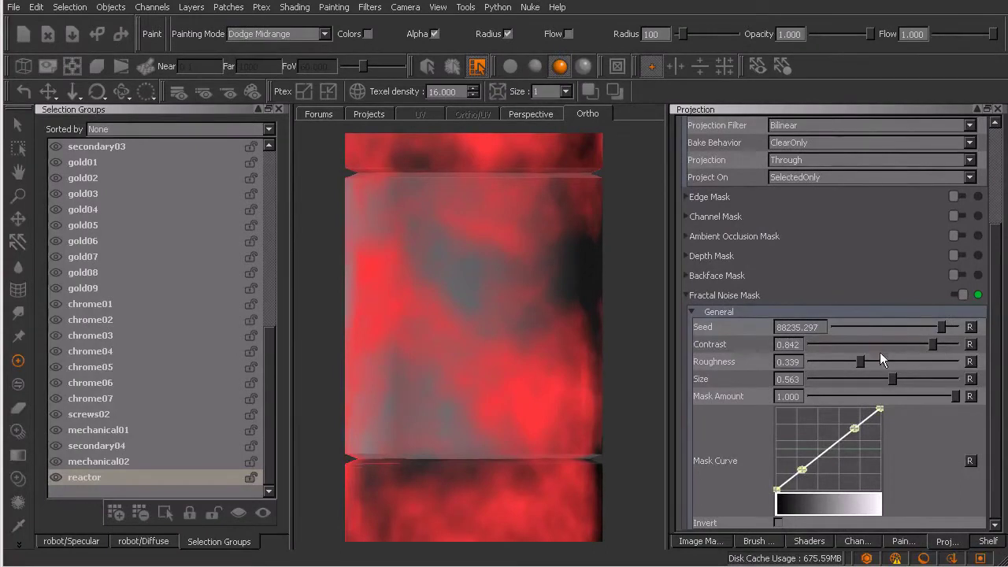
drag(939, 327, 920, 330)
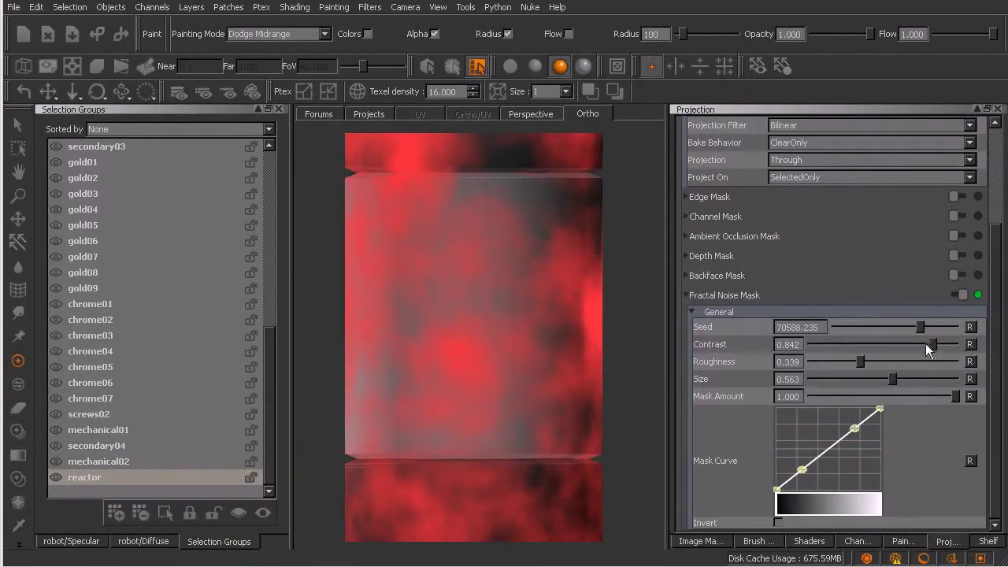
mouse_move(931, 344)
mouse_down()
mouse_move(859, 355)
mouse_move(947, 345)
mouse_up()
drag(860, 359, 887, 380)
drag(919, 327, 909, 326)
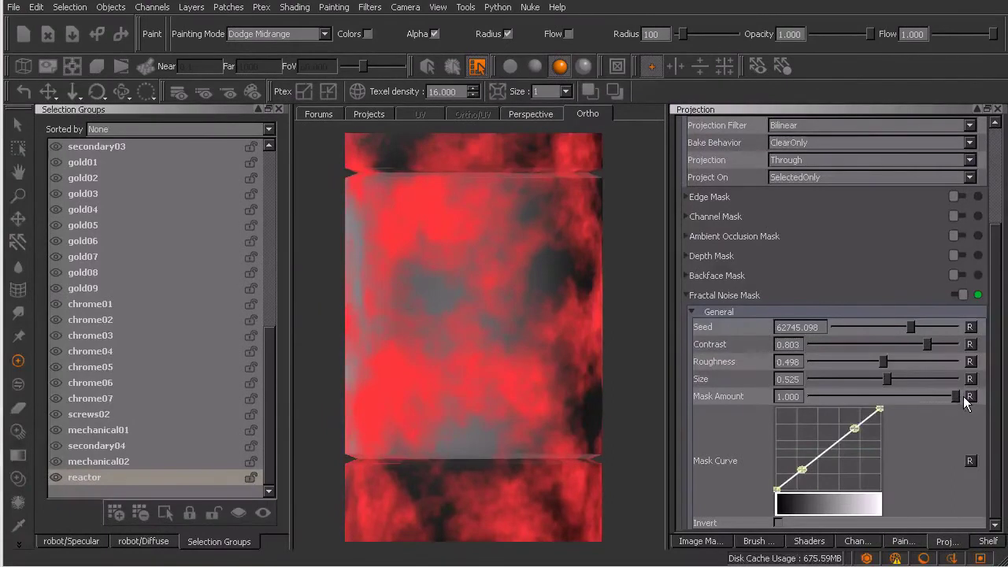
mouse_move(963, 397)
mouse_down()
mouse_move(914, 401)
mouse_move(969, 406)
mouse_up()
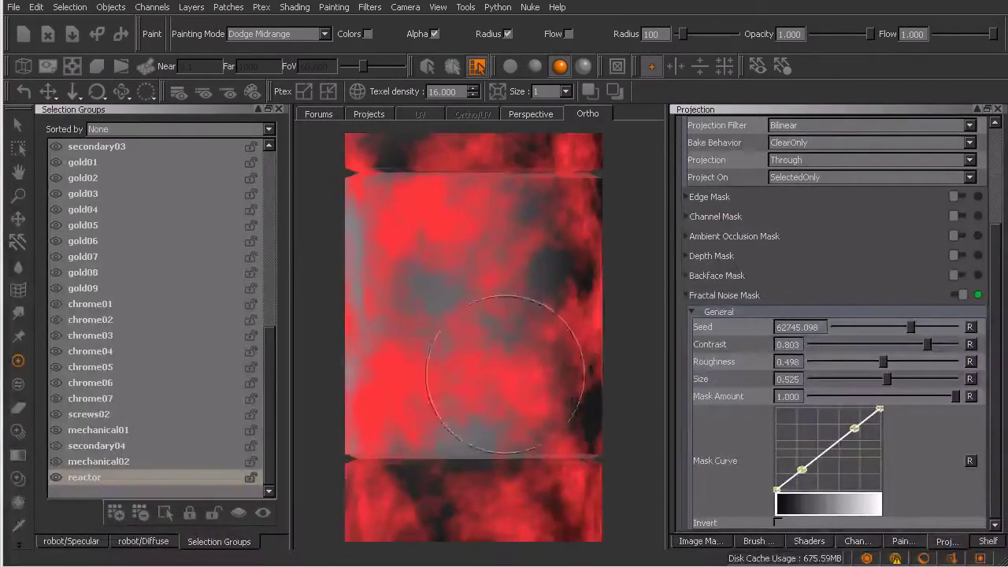
click(776, 522)
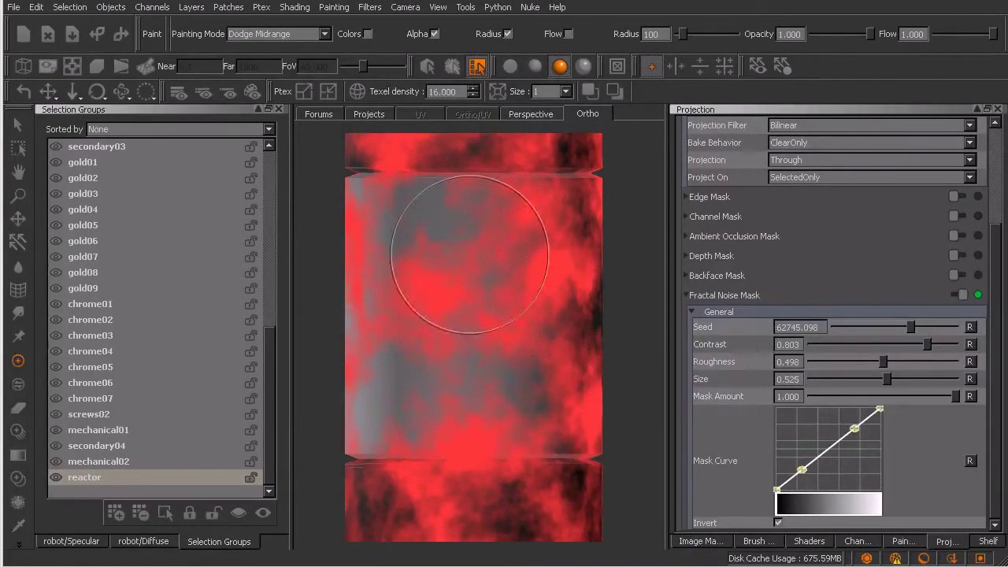
Choose the Hard100 basic brush and set its flow to 1.000 and its radius to 256
key(k)
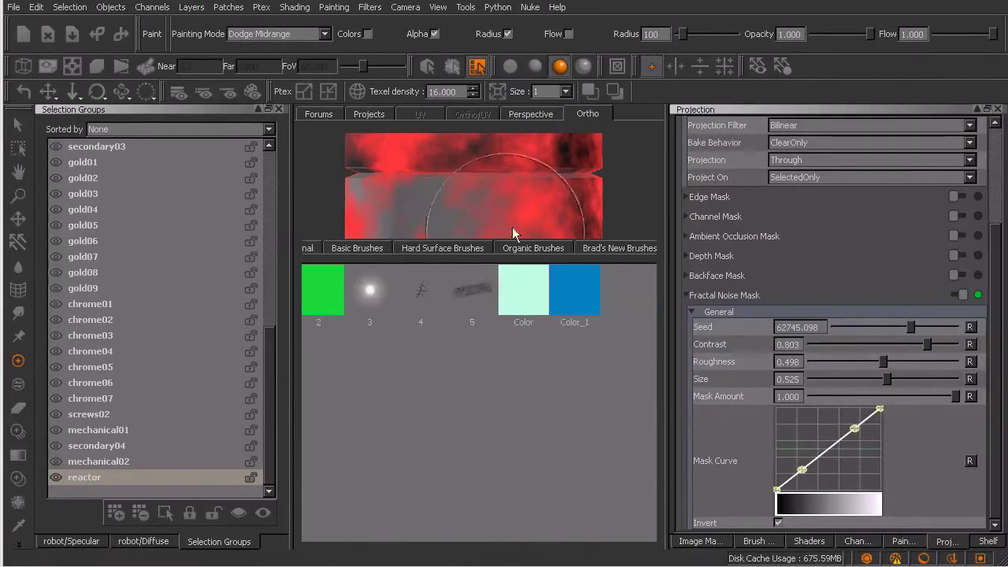
click(381, 249)
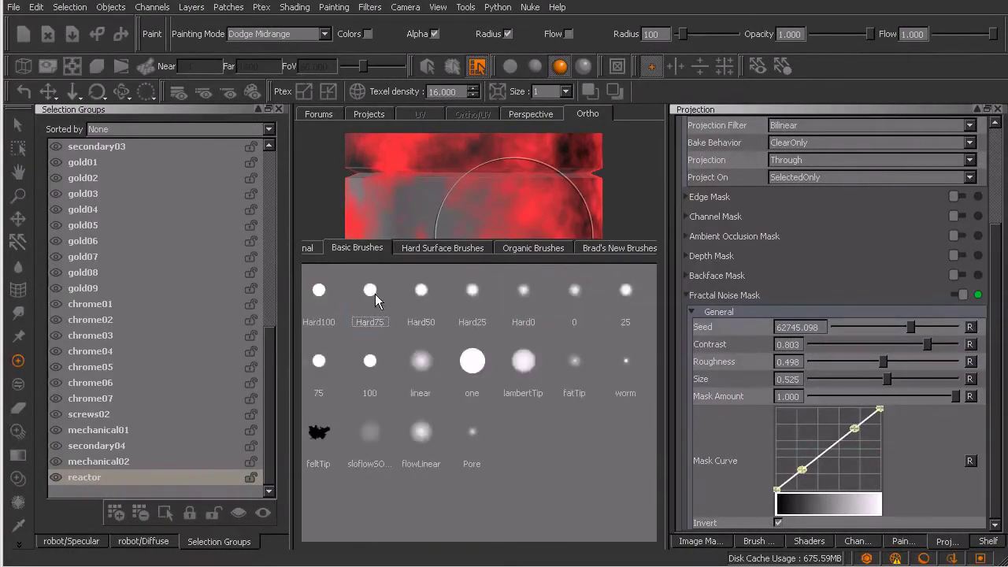
click(329, 300)
drag(963, 36, 994, 34)
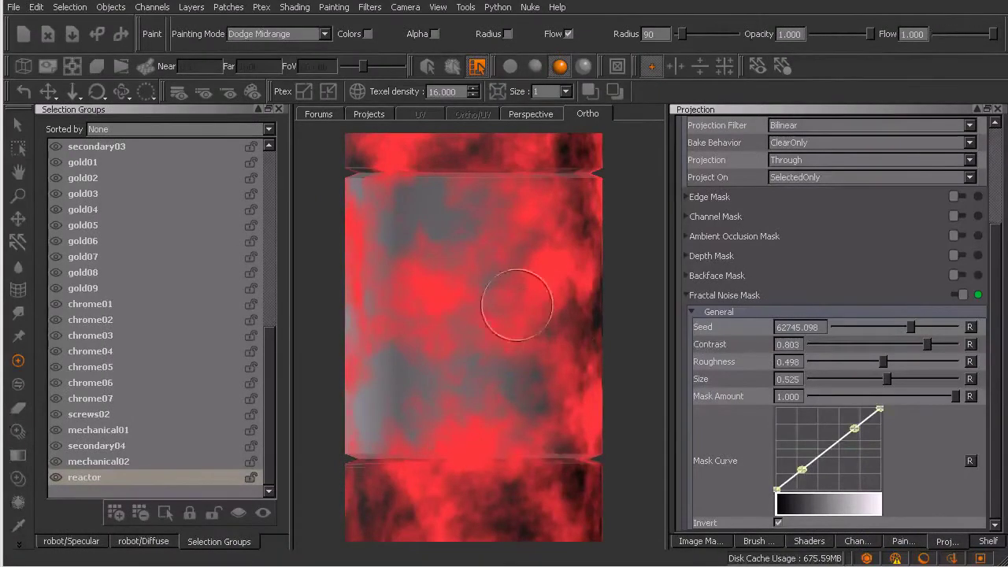
key(r)
mouse_move(463, 304)
mouse_down()
mouse_move(550, 304)
mouse_move(458, 303)
mouse_move(498, 303)
mouse_up()
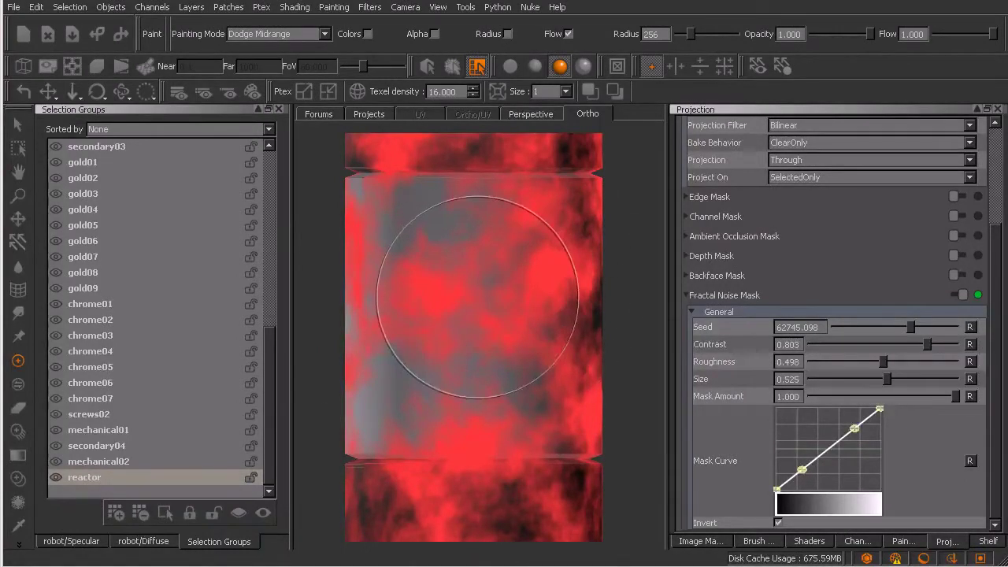
Set the paint colour to a dark red and turn off the mask preview
key(c)
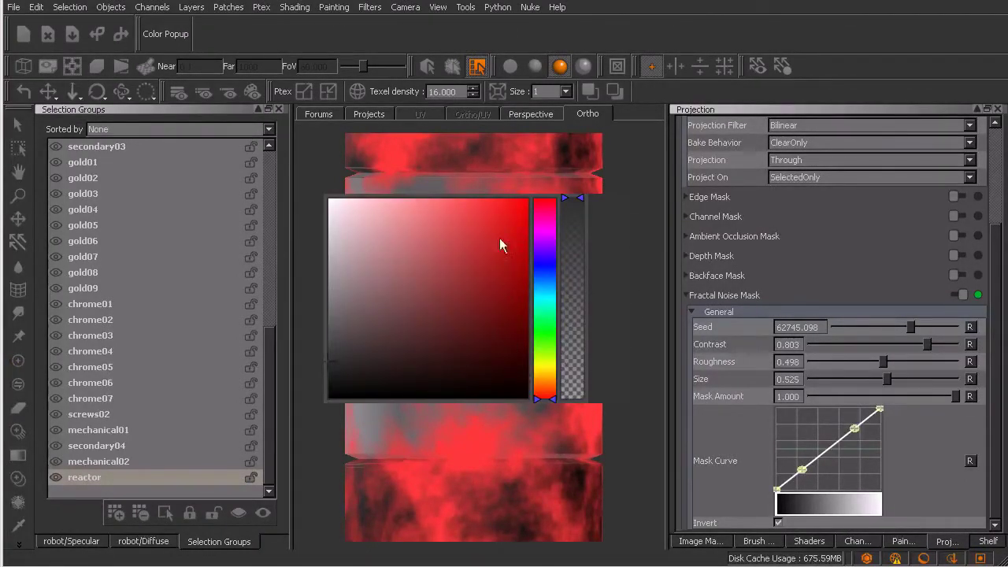
click(477, 361)
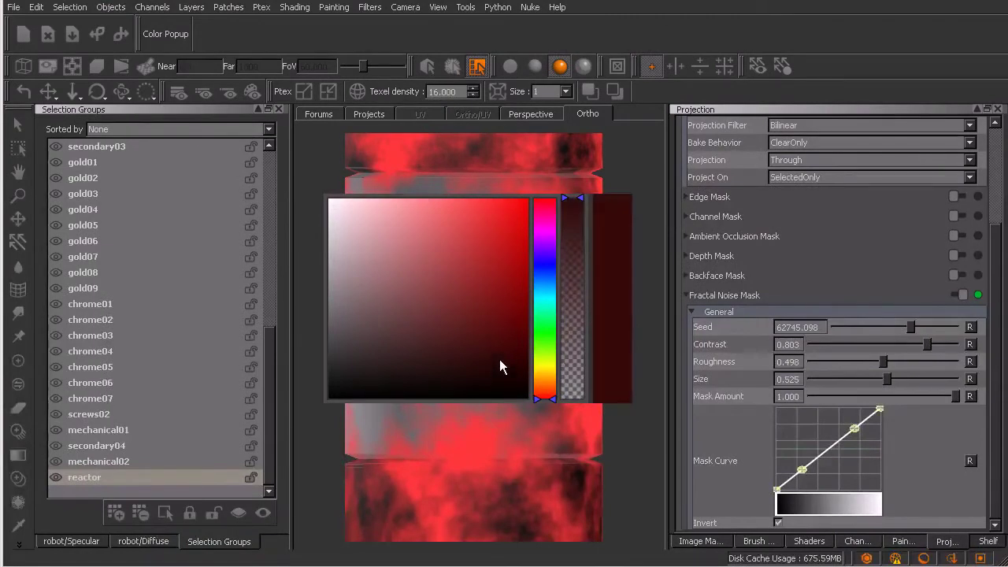
drag(513, 333, 505, 354)
key(p)
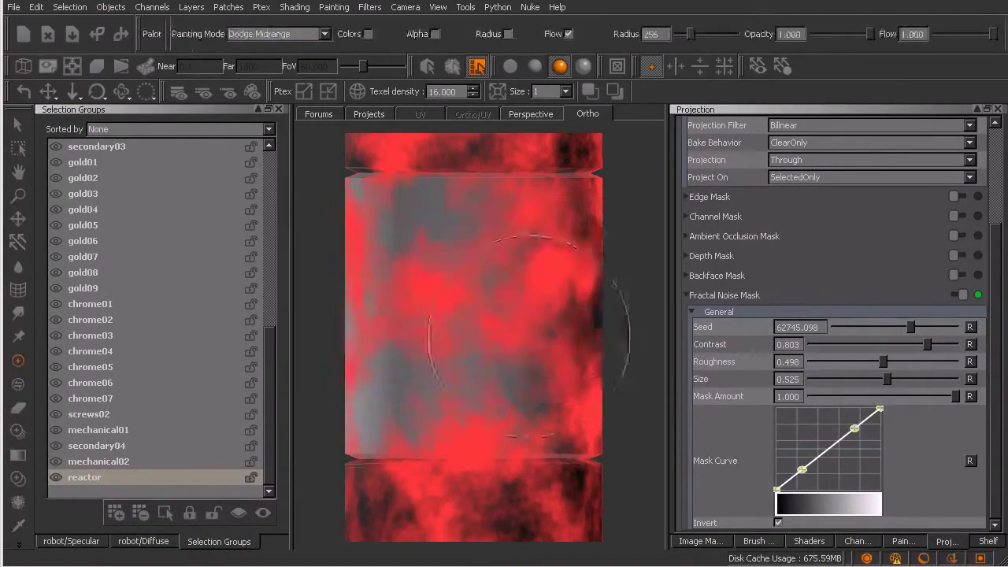
key(m)
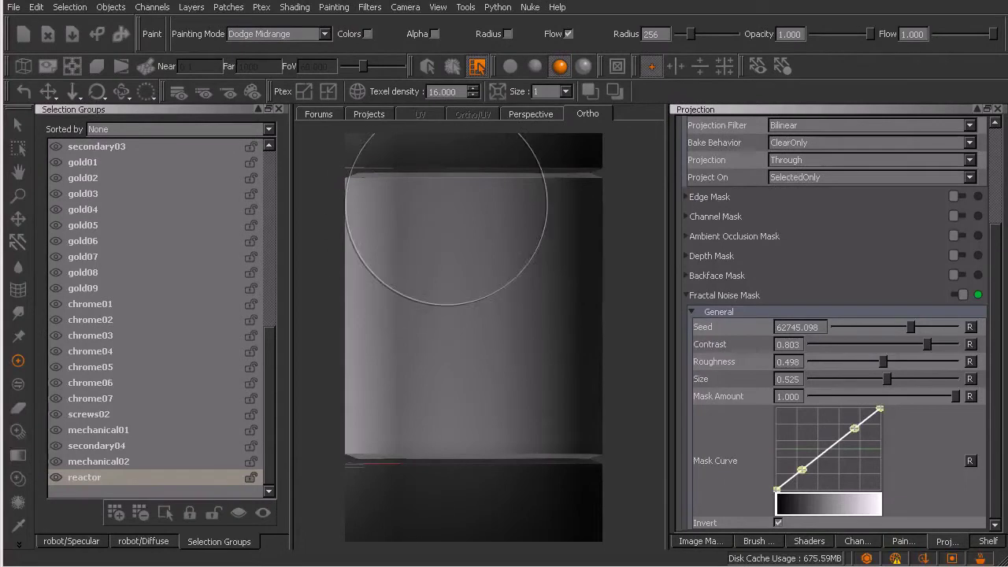
Add a paint layer named reactor above mechanical_detail in the Diffuse channel
click(136, 542)
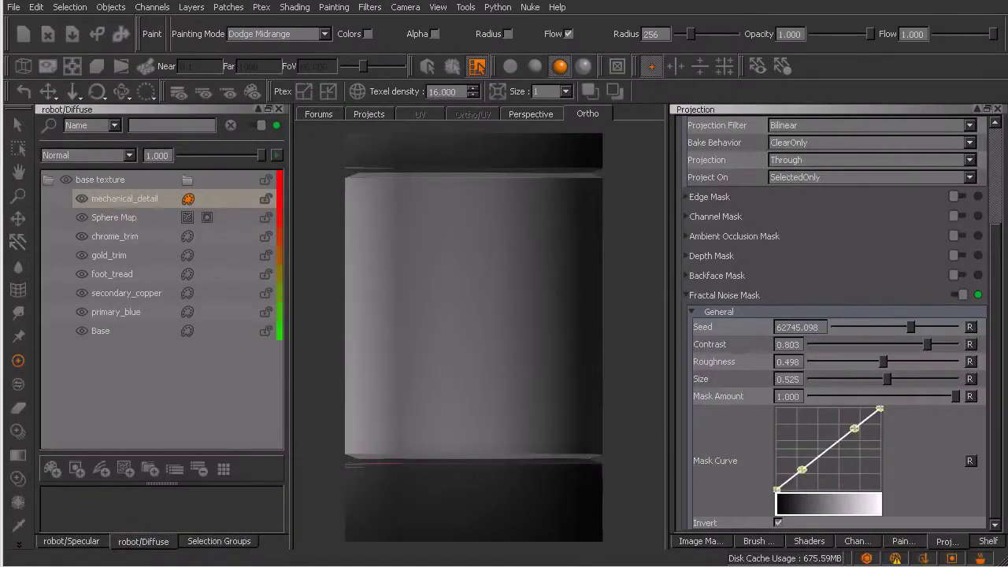
click(52, 469)
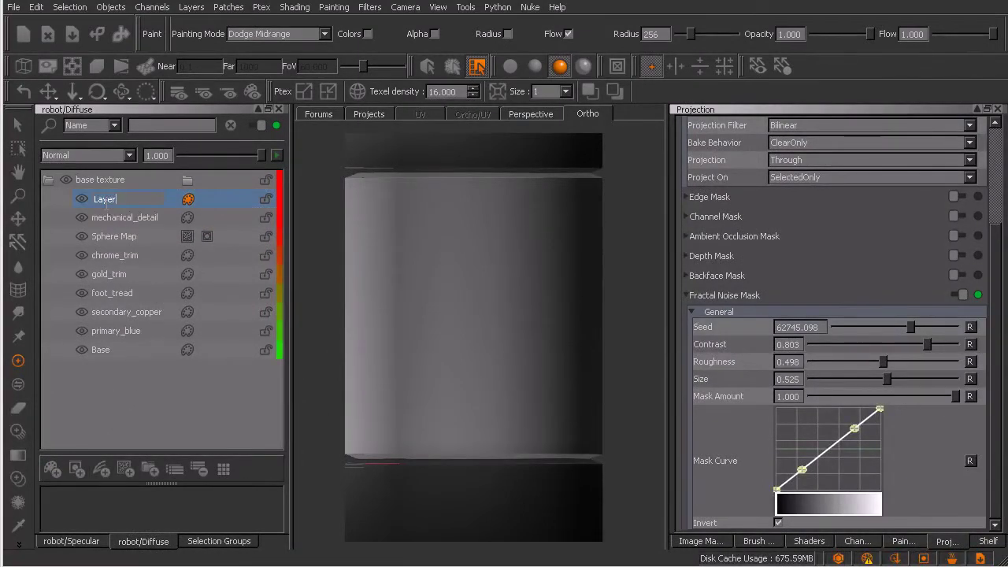
text(real)
text(tor)
key(Return)
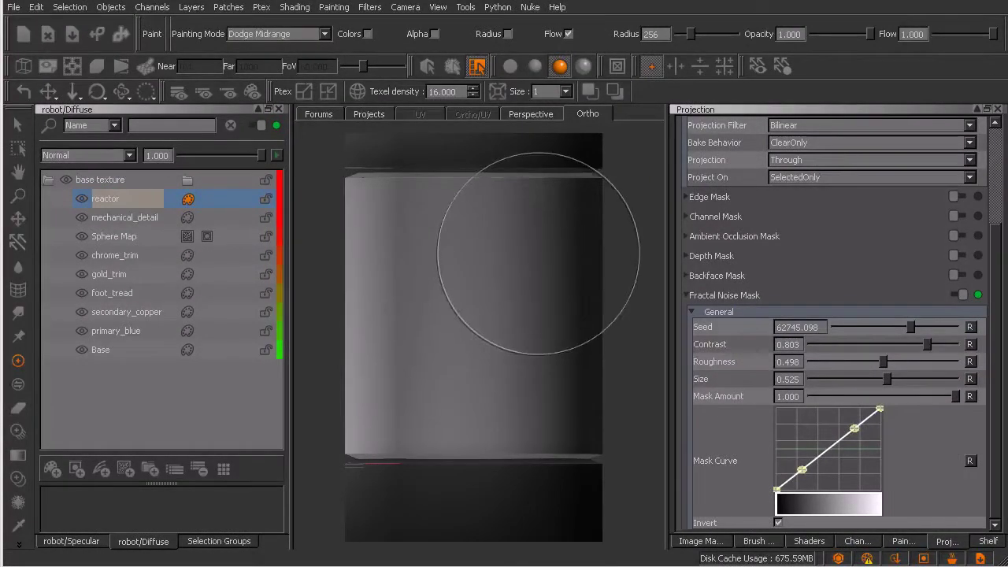
Set the painting mode to Normal and paint dark red over the whole reactor cylinder through the noise mask
key(s)
key(p)
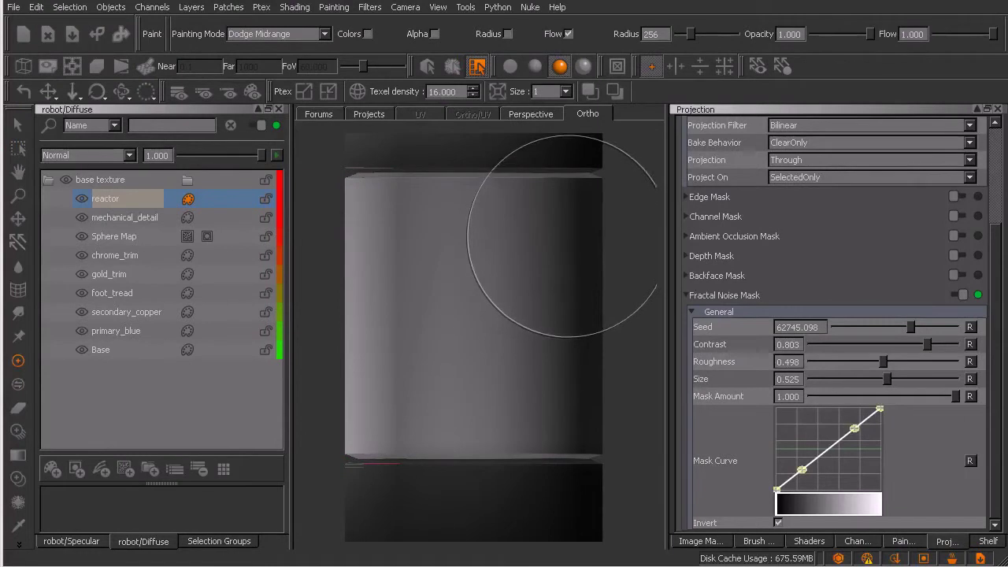
click(323, 34)
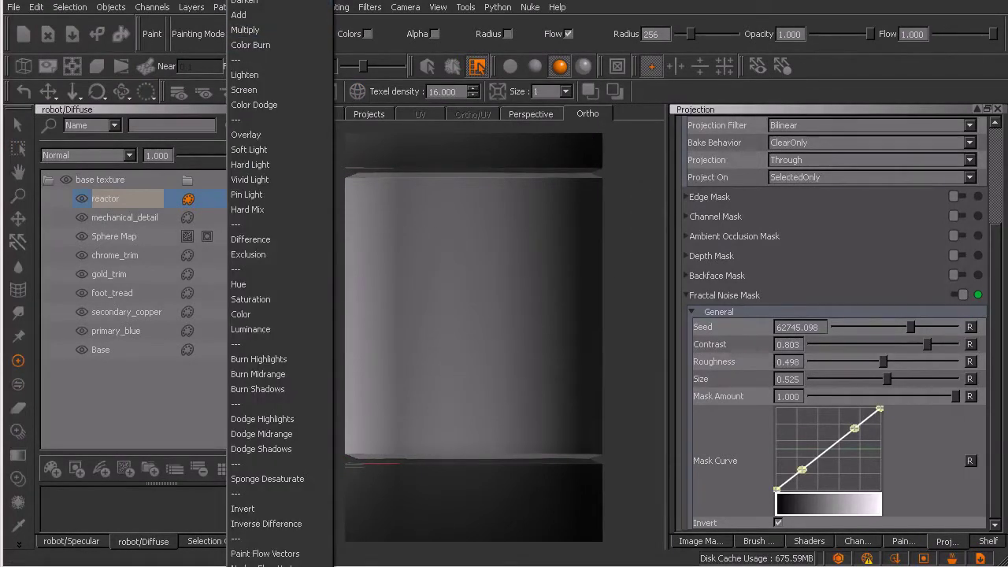
click(262, 434)
key(n)
mouse_move(483, 250)
mouse_down()
mouse_move(561, 253)
mouse_move(410, 203)
mouse_up()
mouse_move(502, 200)
mouse_down()
mouse_move(531, 273)
mouse_move(441, 315)
mouse_move(405, 383)
mouse_move(434, 270)
mouse_move(460, 336)
mouse_move(535, 323)
mouse_move(551, 338)
mouse_move(586, 436)
mouse_move(515, 450)
mouse_move(506, 439)
mouse_move(371, 434)
mouse_move(360, 461)
mouse_move(449, 495)
mouse_move(561, 426)
mouse_up()
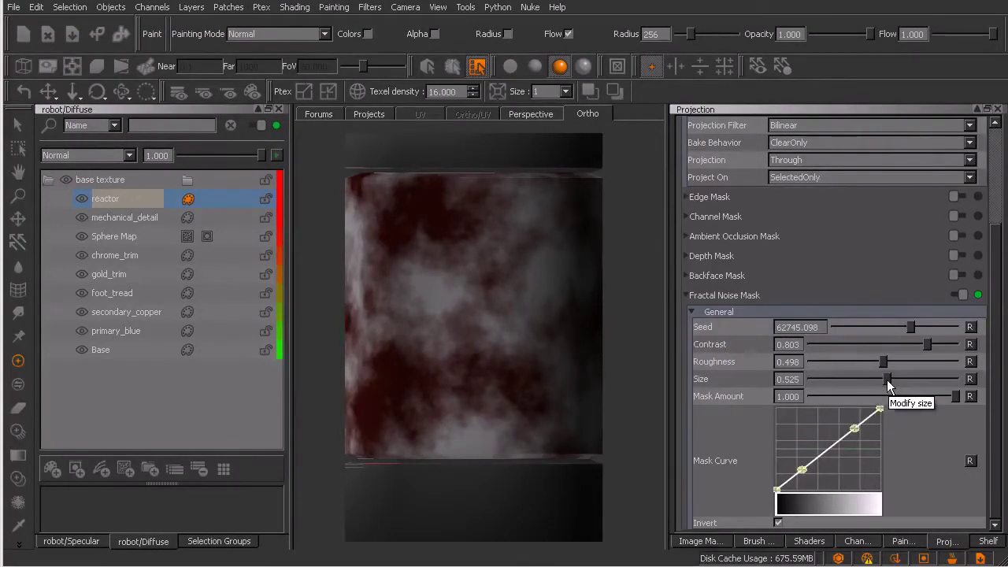
Set the noise mask to contrast 0.771, roughness 0.547 and size 0.514, bake the dark red paint and turn off the mask inversion
drag(886, 380, 921, 344)
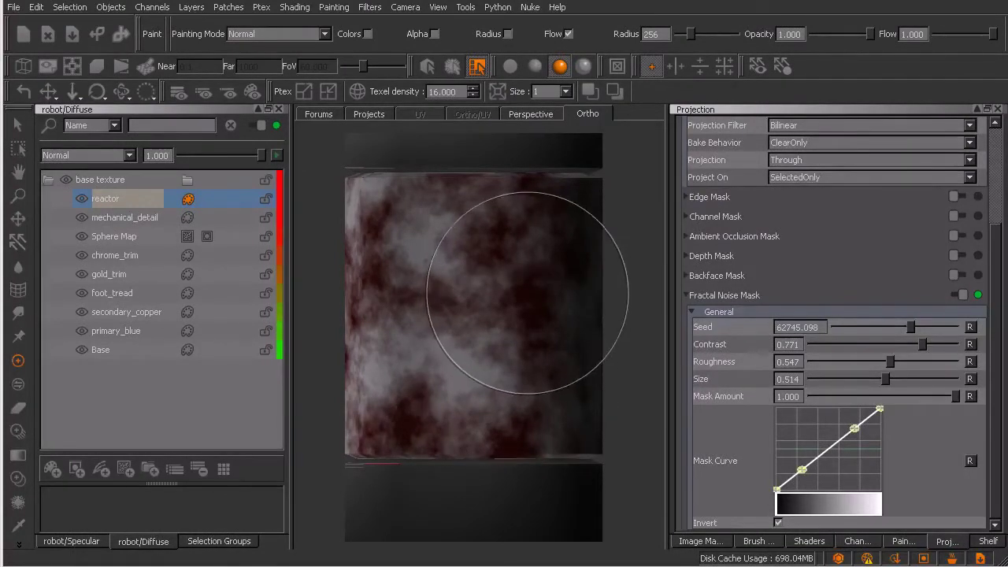
key(b)
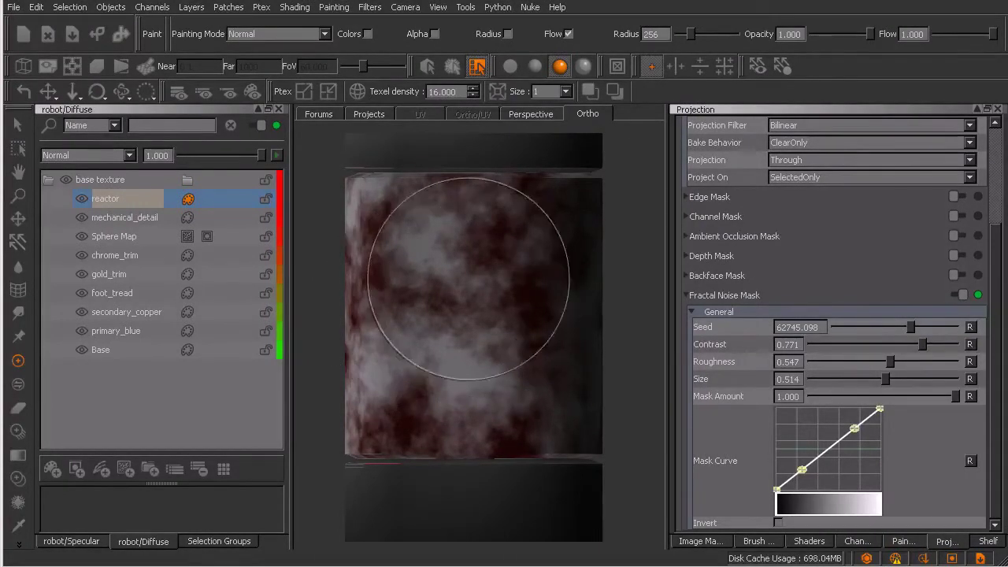
Set the paint colour to a brighter orange-red and paint it over the whole reactor cylinder
key(c)
drag(536, 383, 536, 373)
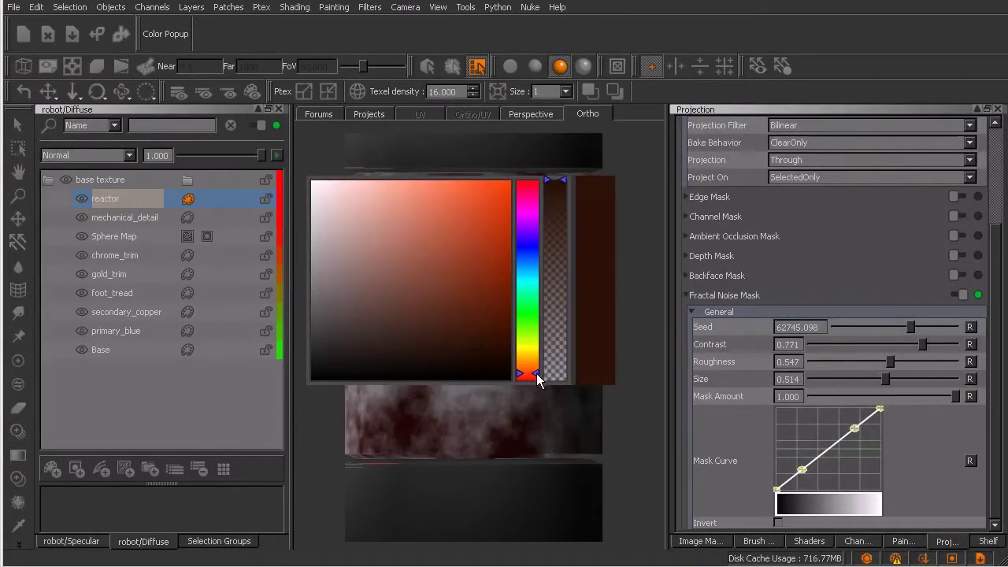
drag(488, 342, 505, 299)
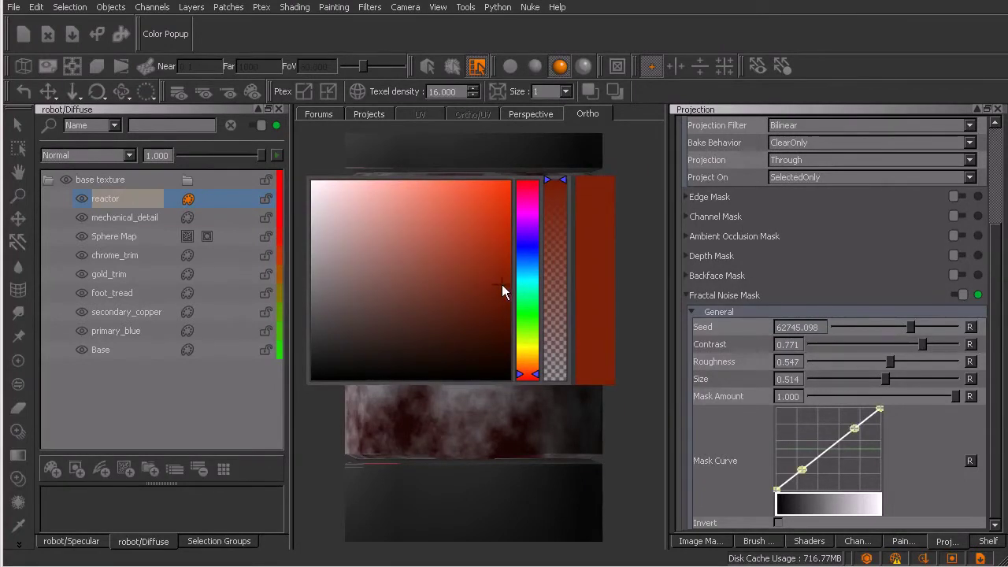
key(p)
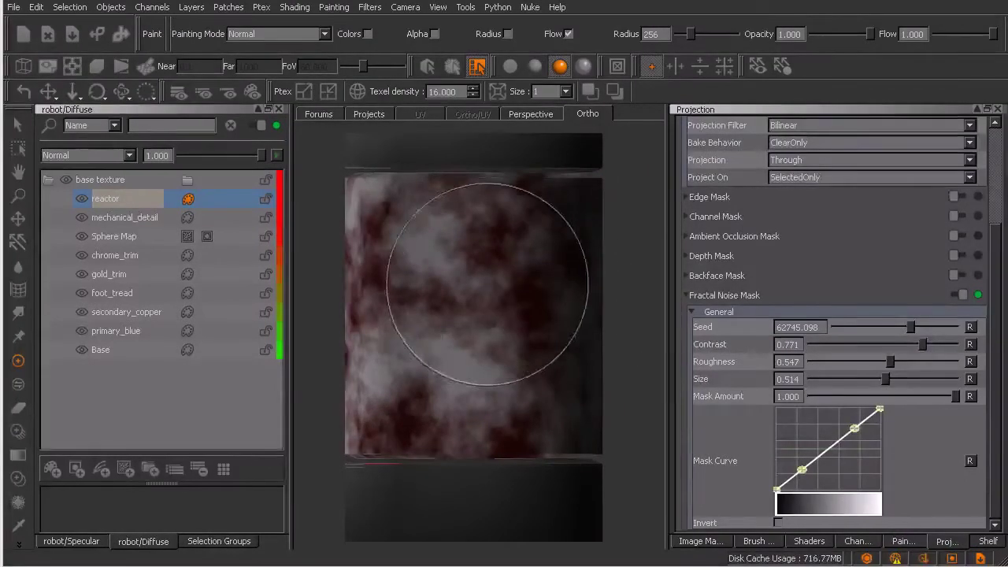
mouse_move(417, 266)
mouse_down()
mouse_move(427, 236)
mouse_move(439, 250)
mouse_move(409, 208)
mouse_move(416, 229)
mouse_move(495, 192)
mouse_move(551, 191)
mouse_move(528, 236)
mouse_move(533, 269)
mouse_move(468, 263)
mouse_move(417, 275)
mouse_move(424, 327)
mouse_move(477, 304)
mouse_move(567, 326)
mouse_move(562, 360)
mouse_move(523, 381)
mouse_move(467, 377)
mouse_move(411, 405)
mouse_move(371, 465)
mouse_move(416, 427)
mouse_move(589, 449)
mouse_move(614, 393)
mouse_move(595, 333)
mouse_move(592, 240)
mouse_move(496, 198)
mouse_move(443, 197)
mouse_move(405, 158)
mouse_move(359, 266)
mouse_move(391, 449)
mouse_up()
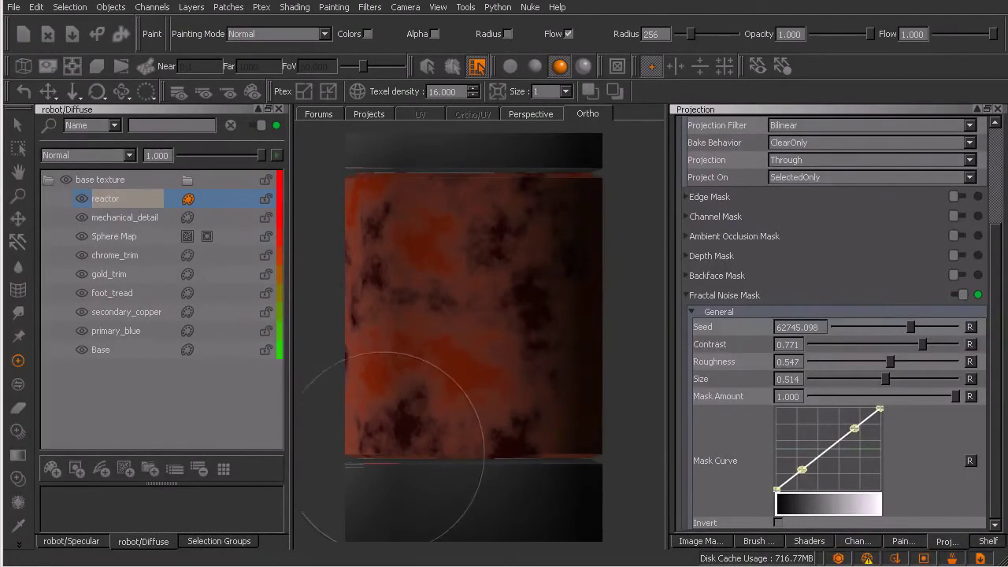
Switch the viewport to flat lighting and check which of the reactor cylinder's faces are selected
click(510, 68)
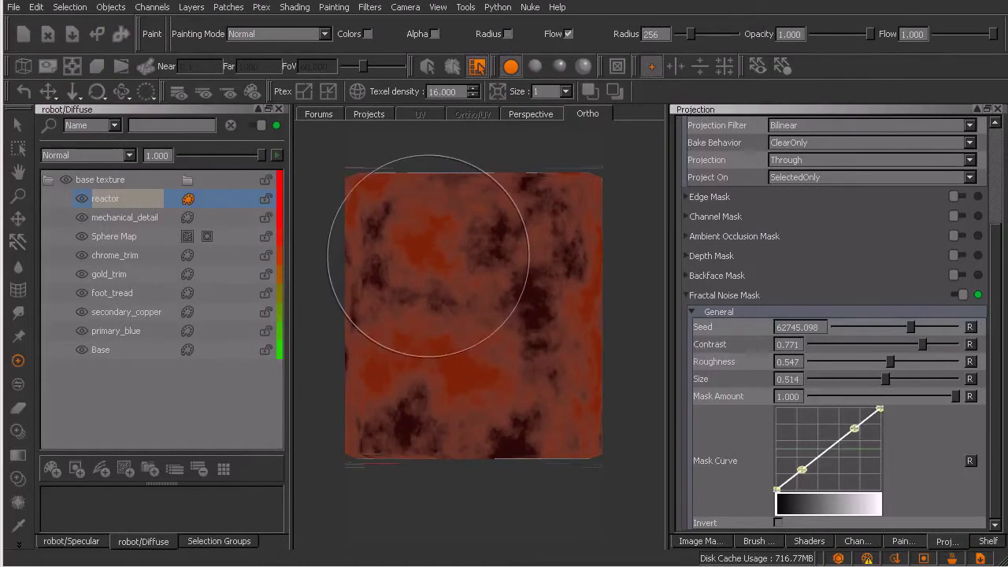
key(s)
key(p)
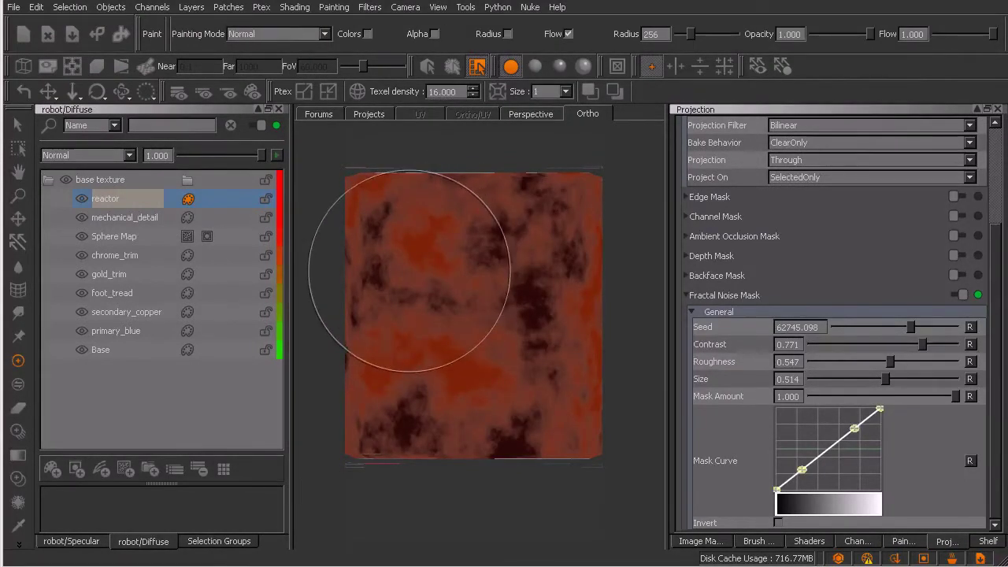
key(s)
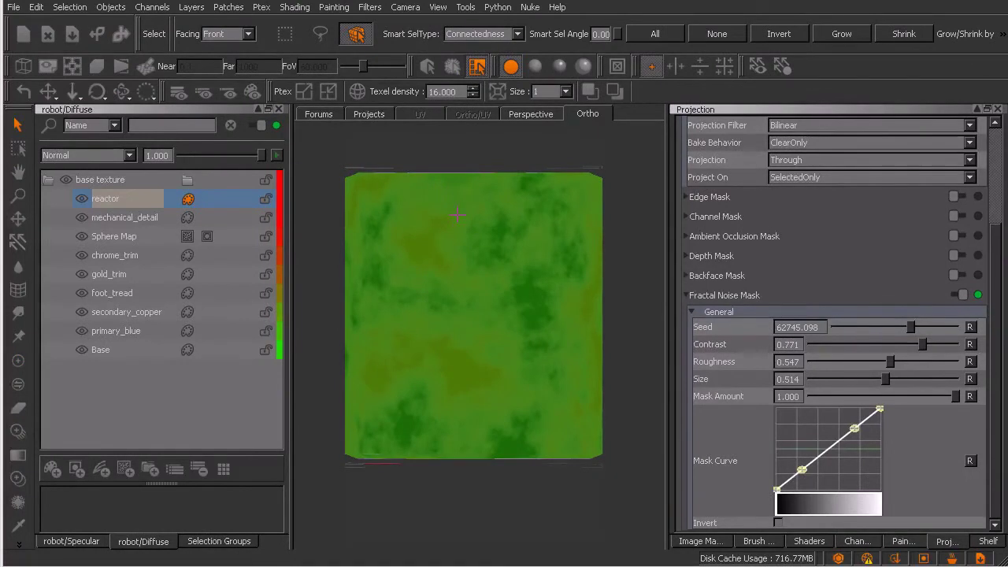
key(p)
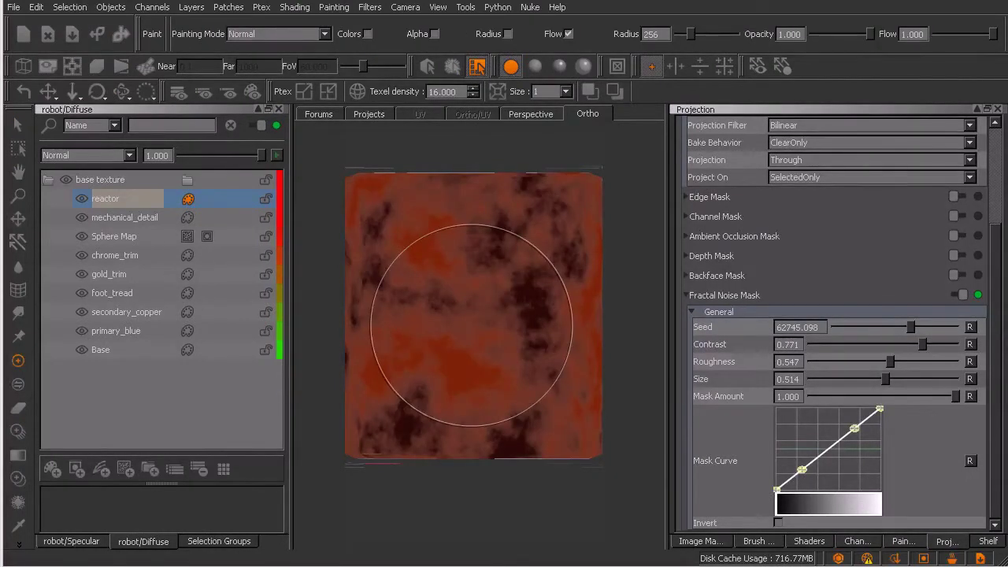
mouse_move(996, 245)
mouse_down()
mouse_move(998, 154)
mouse_move(993, 219)
mouse_up()
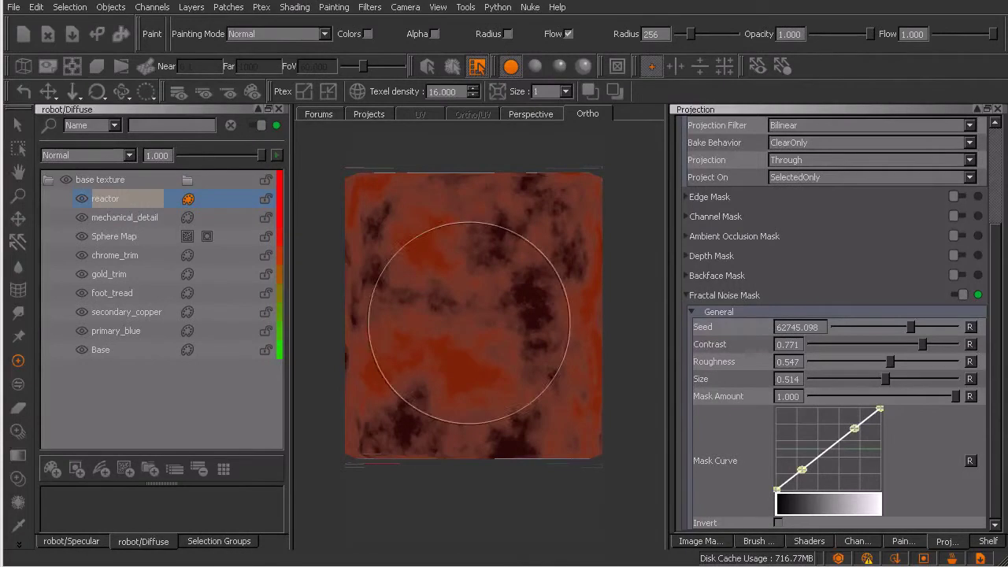
click(476, 358)
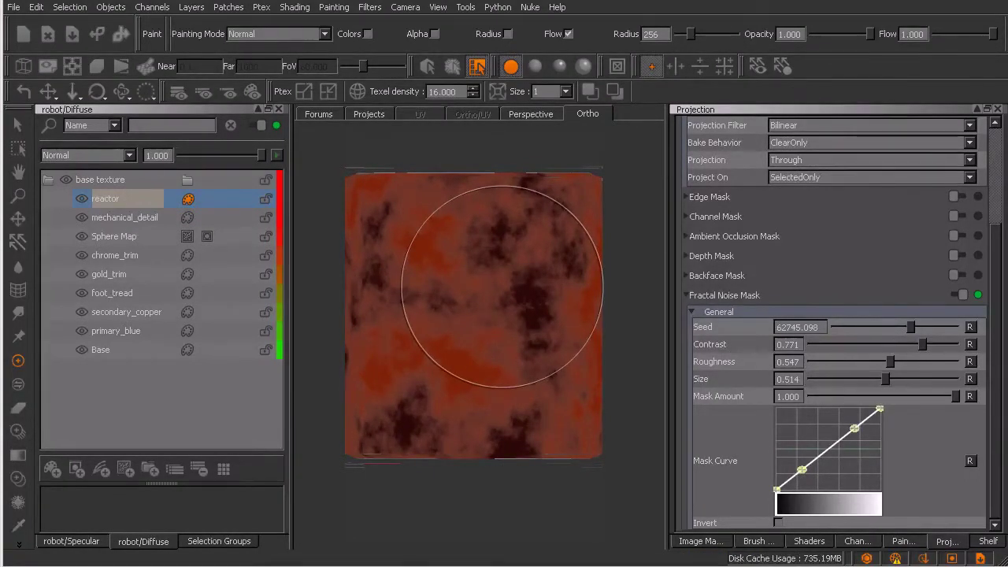
Choose a different brush tip from the brush presets and set its radius to 90
key(b)
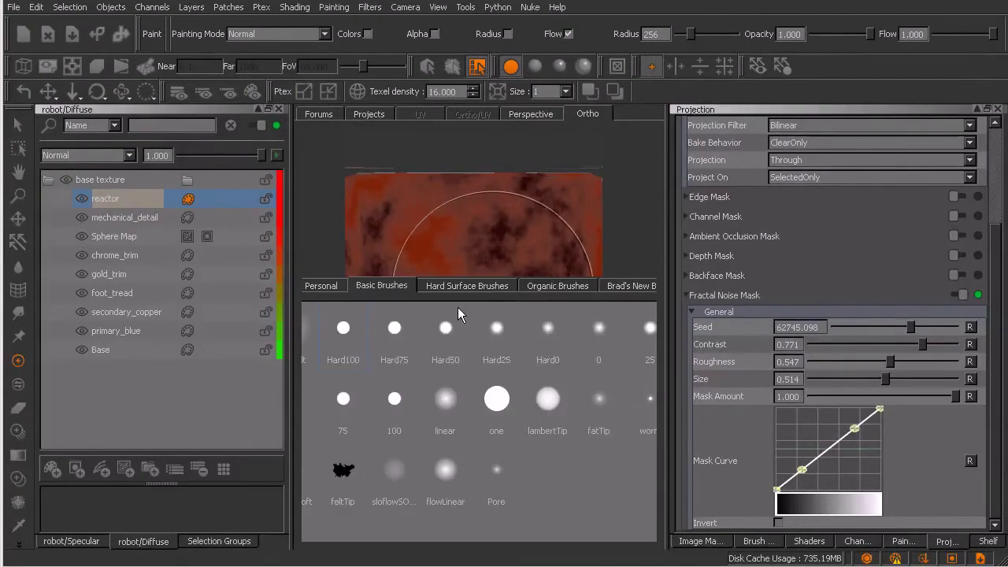
key(b)
click(386, 291)
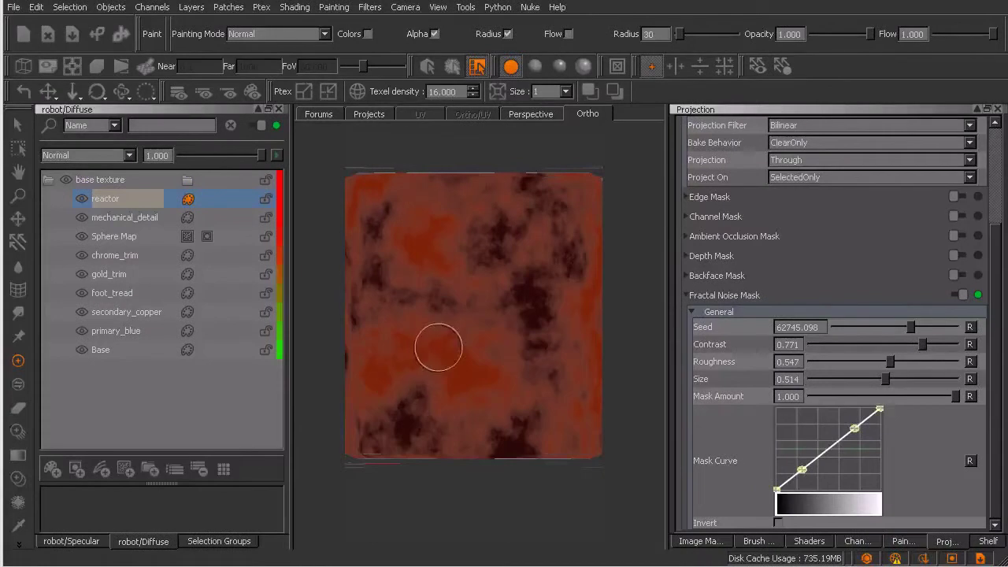
key(r)
mouse_move(438, 341)
mouse_down()
mouse_move(483, 342)
mouse_move(442, 341)
mouse_up()
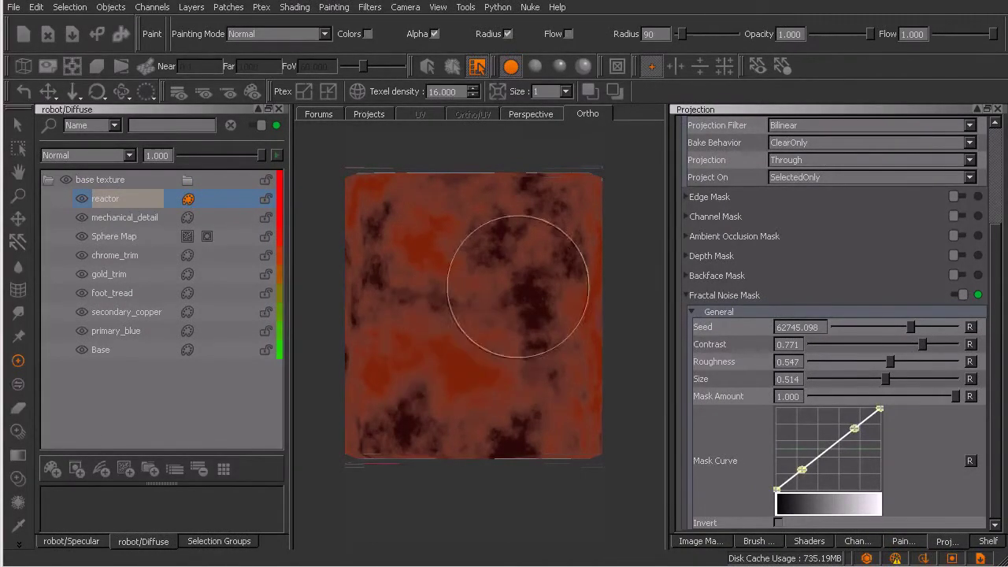
Set the paint colour to a bright orange
key(c)
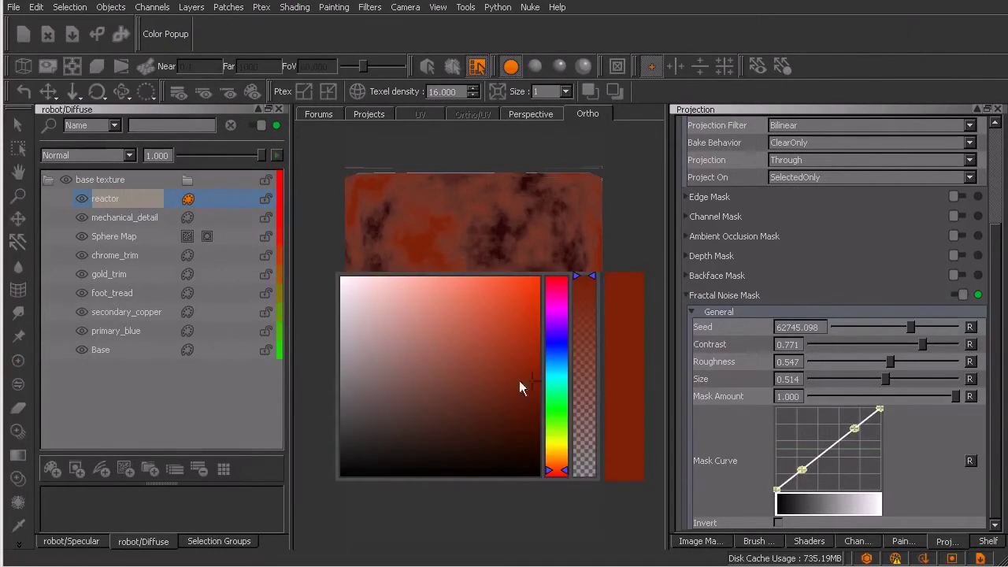
drag(564, 469, 565, 466)
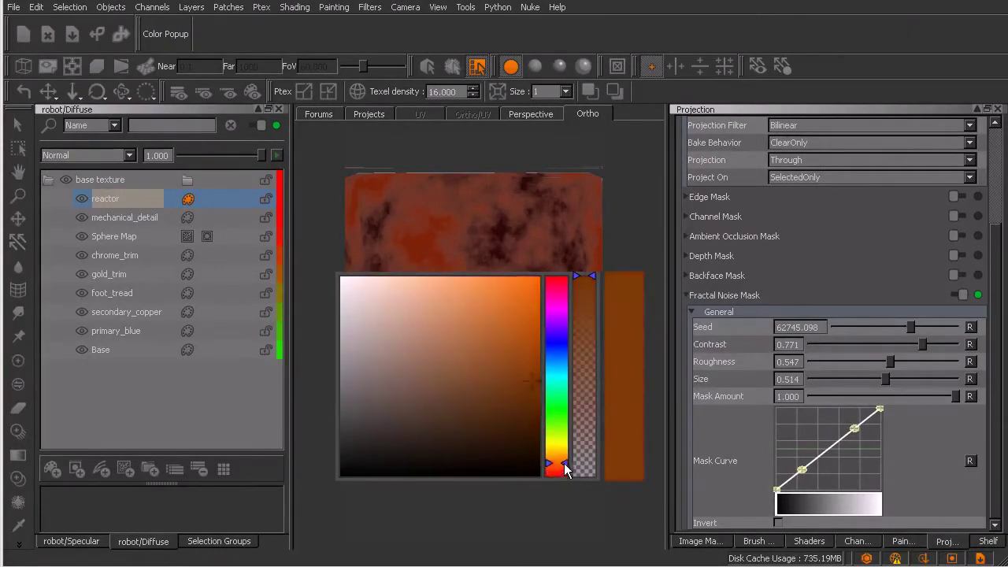
drag(532, 354, 535, 309)
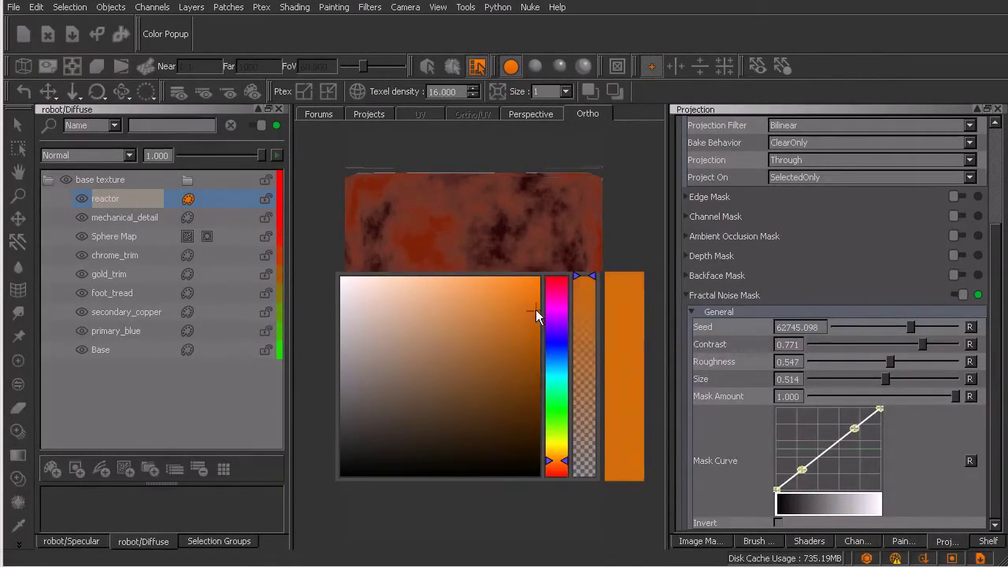
key(p)
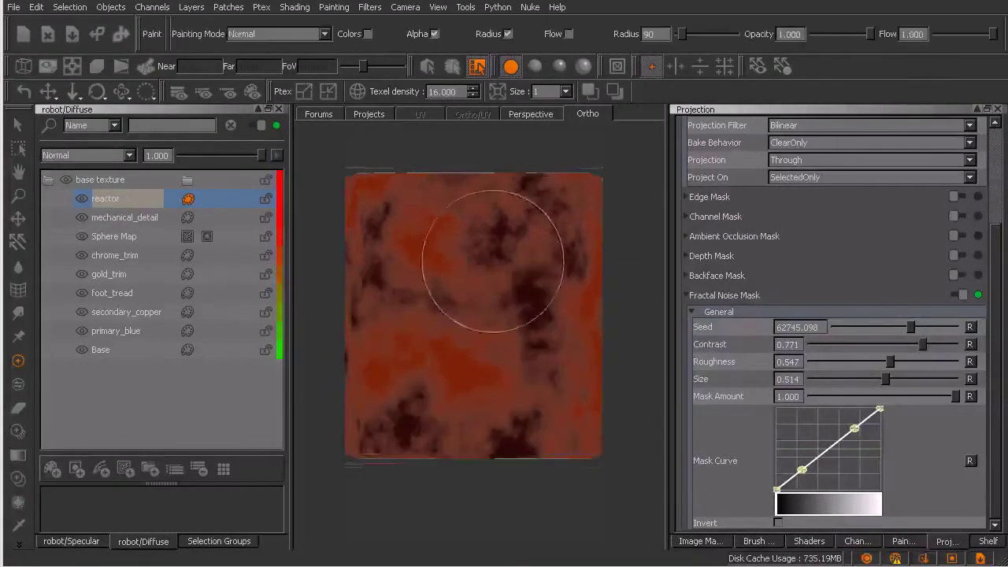
Set the painting mode to Dodge Highlights, brighten the cylinder's orange-red patches and right edge, and bake the strokes
click(323, 34)
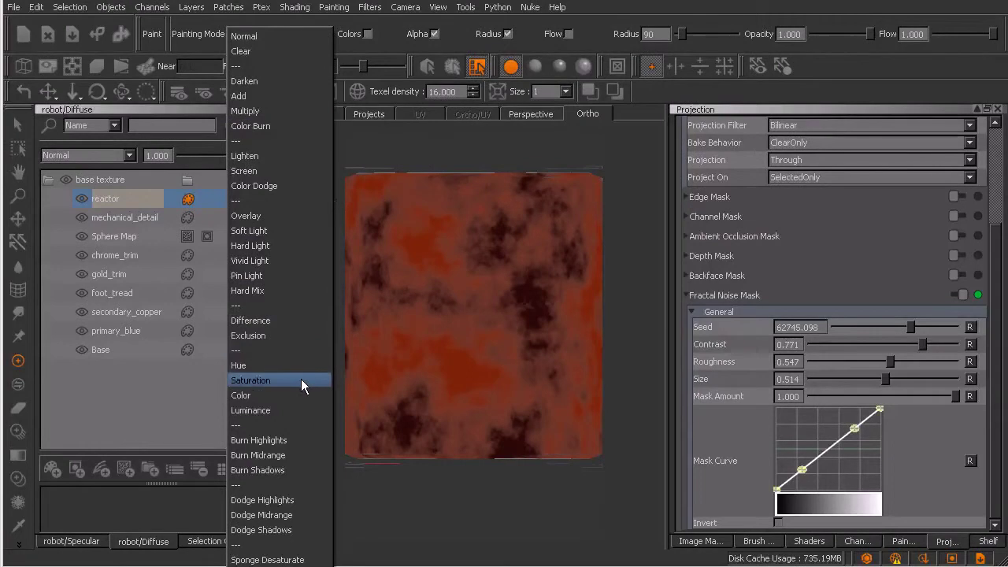
click(286, 500)
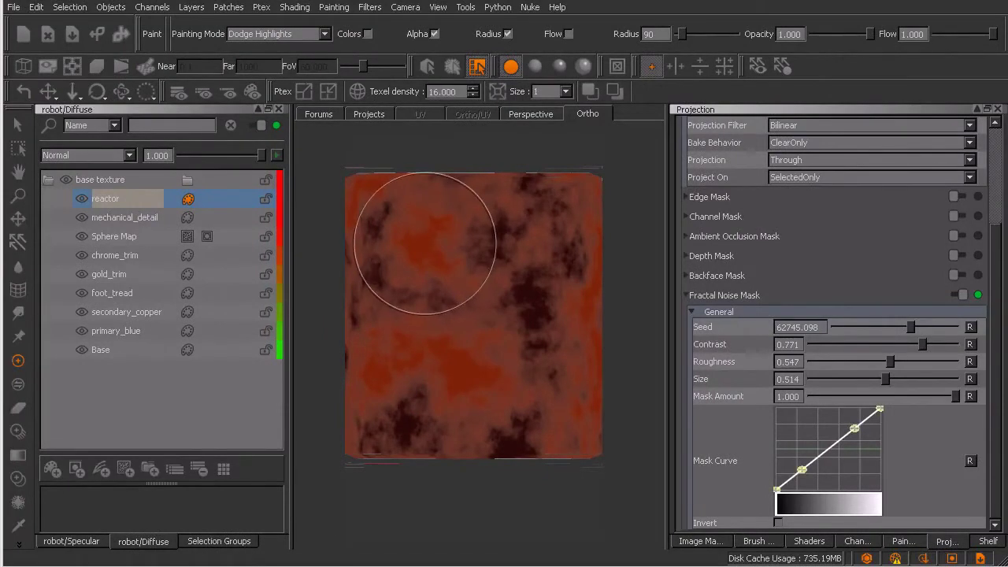
mouse_move(425, 244)
mouse_down()
mouse_move(411, 244)
mouse_move(450, 262)
mouse_up()
mouse_move(405, 338)
mouse_down()
mouse_move(402, 324)
mouse_move(376, 368)
mouse_move(362, 370)
mouse_move(465, 366)
mouse_up()
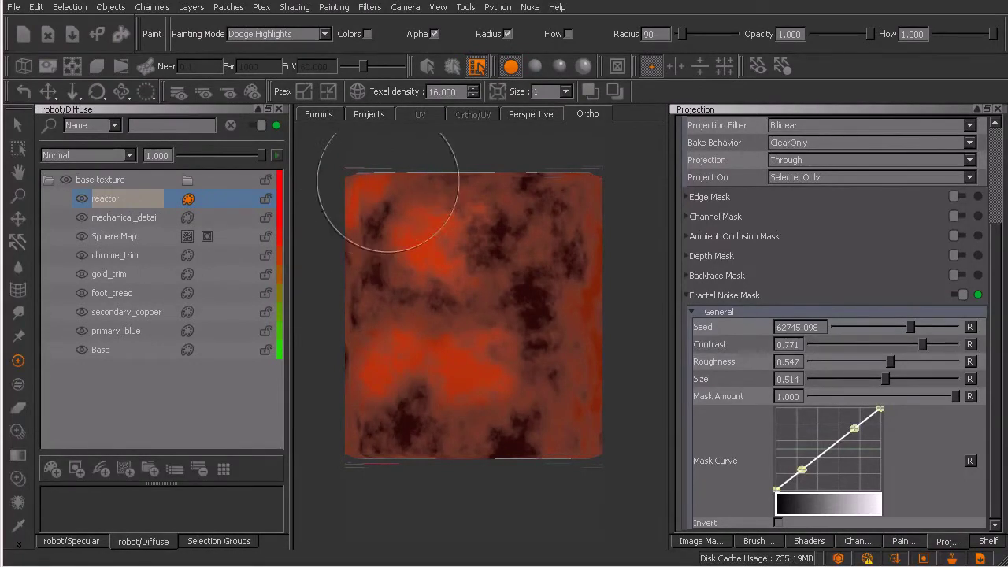
drag(591, 236, 595, 417)
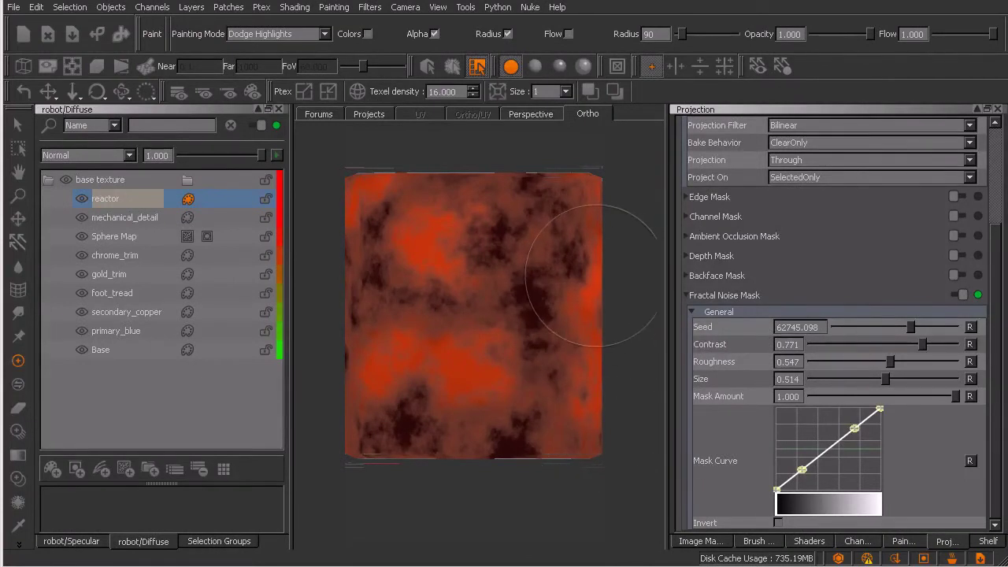
key(b)
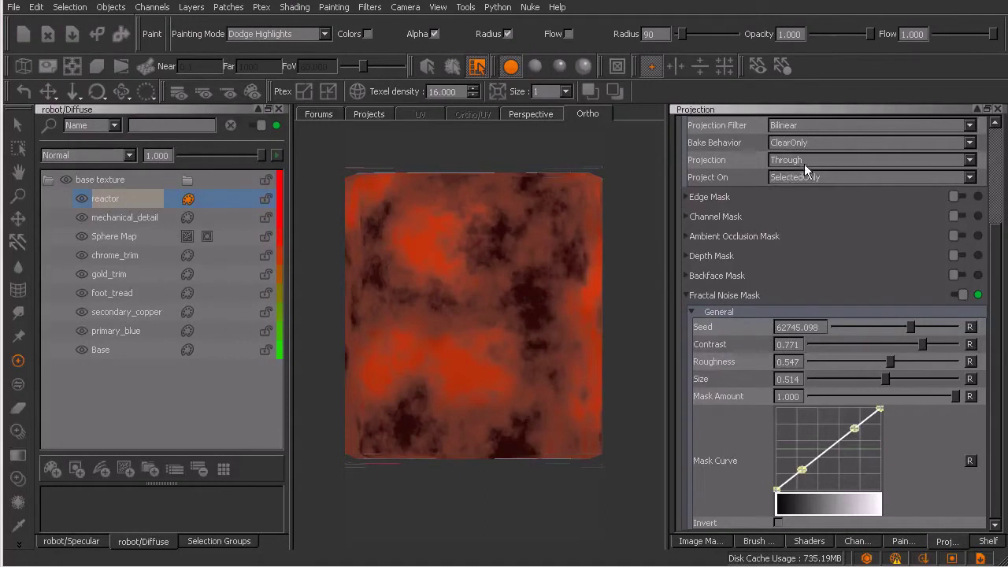
Undo the last bake, then rebake the highlight strokes with Projection set to Front and the Edge Mask turned on
mouse_move(528, 330)
alt+mouse_down()
mouse_move(470, 339)
mouse_move(475, 332)
alt+mouse_up()
key(ctrl+z)
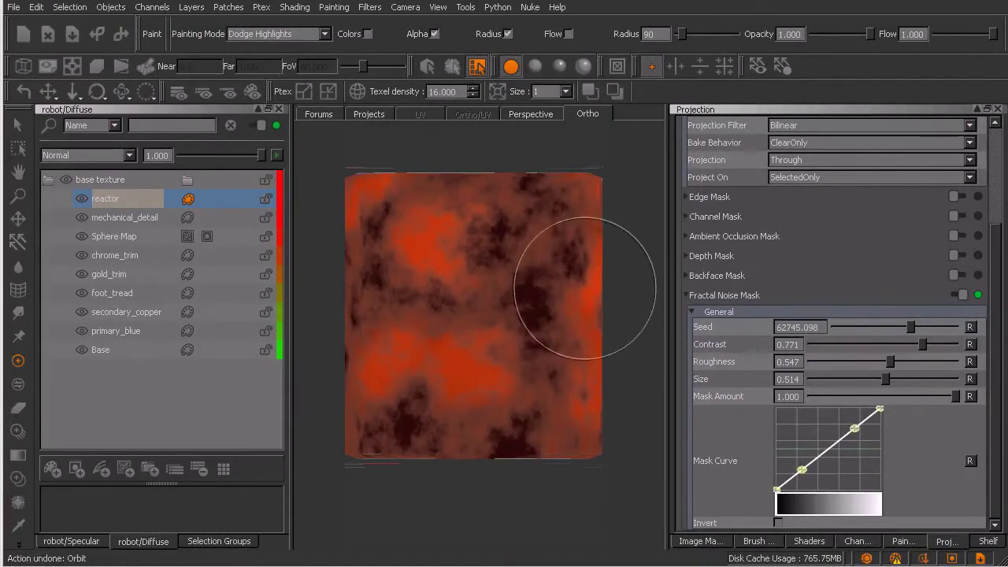
key(ctrl+z)
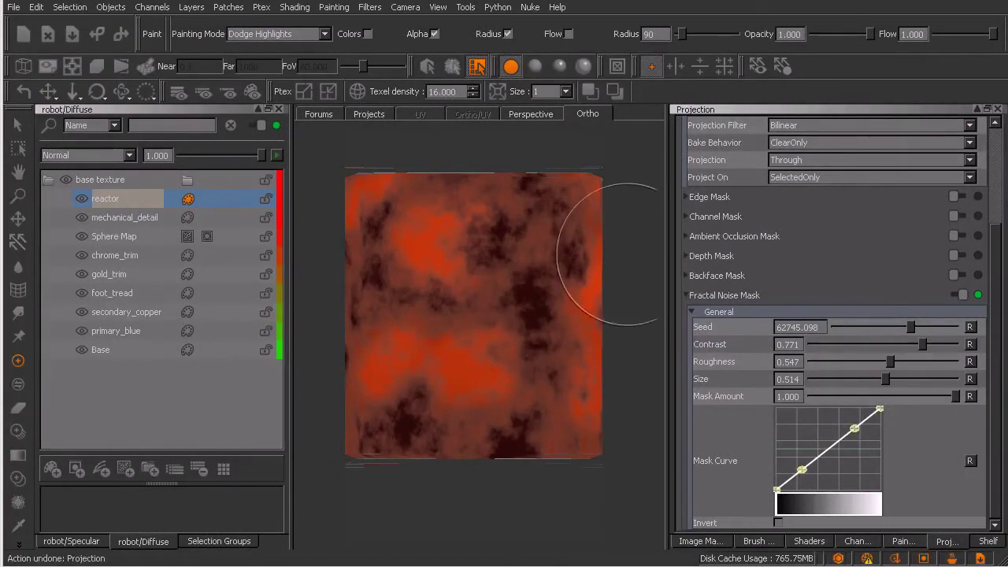
click(787, 160)
click(797, 149)
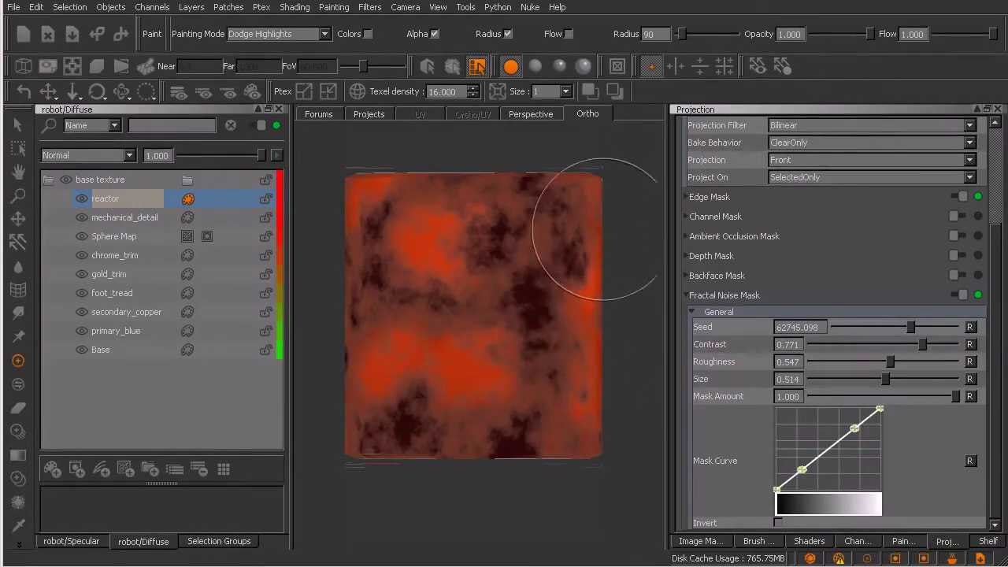
drag(564, 344, 562, 346)
key(b)
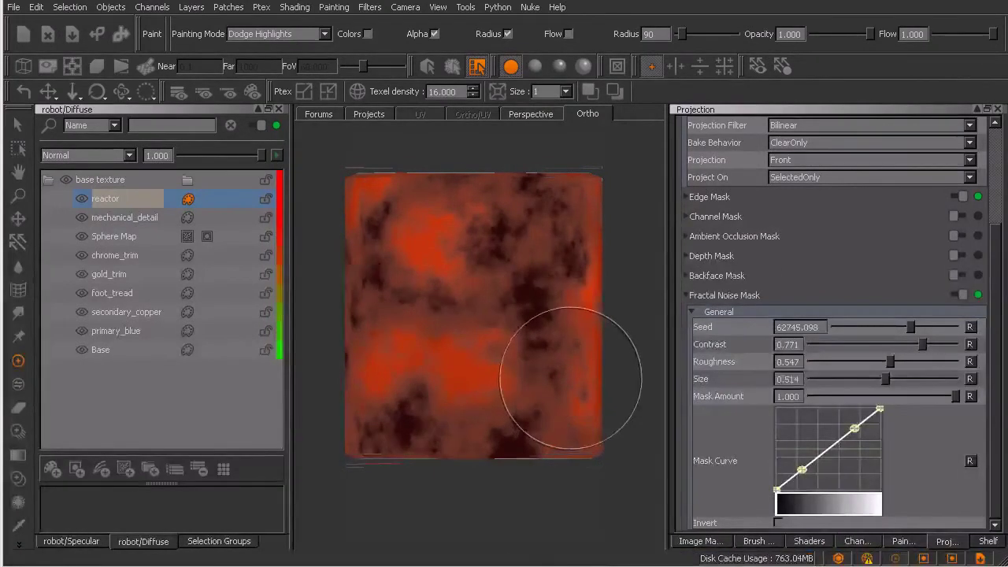
mouse_move(551, 377)
alt+mouse_down()
mouse_move(450, 391)
mouse_move(441, 418)
mouse_move(480, 396)
mouse_move(464, 388)
mouse_move(459, 337)
alt+mouse_up()
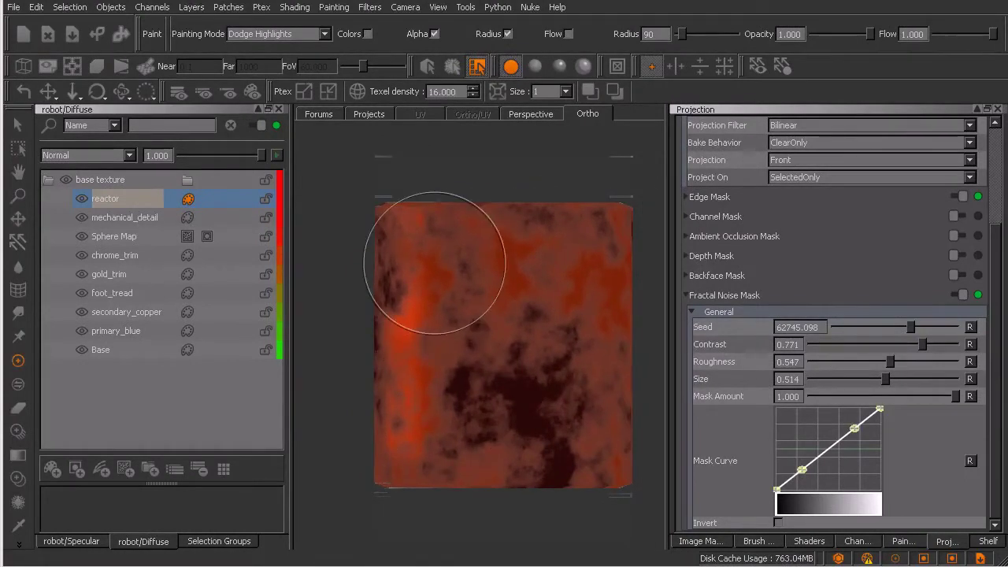
mouse_move(434, 262)
mouse_down()
mouse_move(417, 304)
mouse_move(423, 237)
mouse_move(429, 289)
mouse_move(493, 198)
mouse_move(486, 191)
mouse_move(504, 314)
mouse_up()
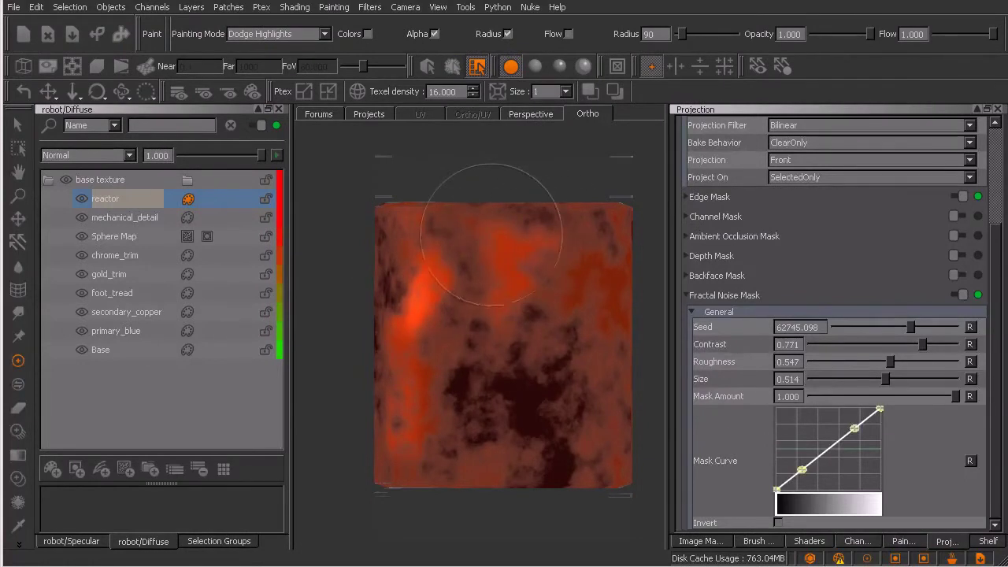
key(ctrl+z)
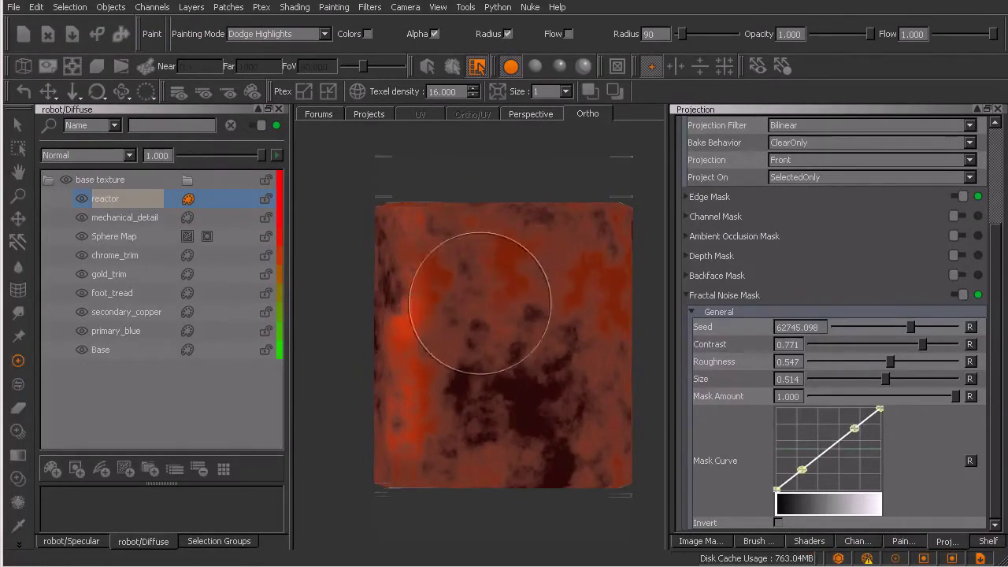
alt+drag(490, 315, 554, 351)
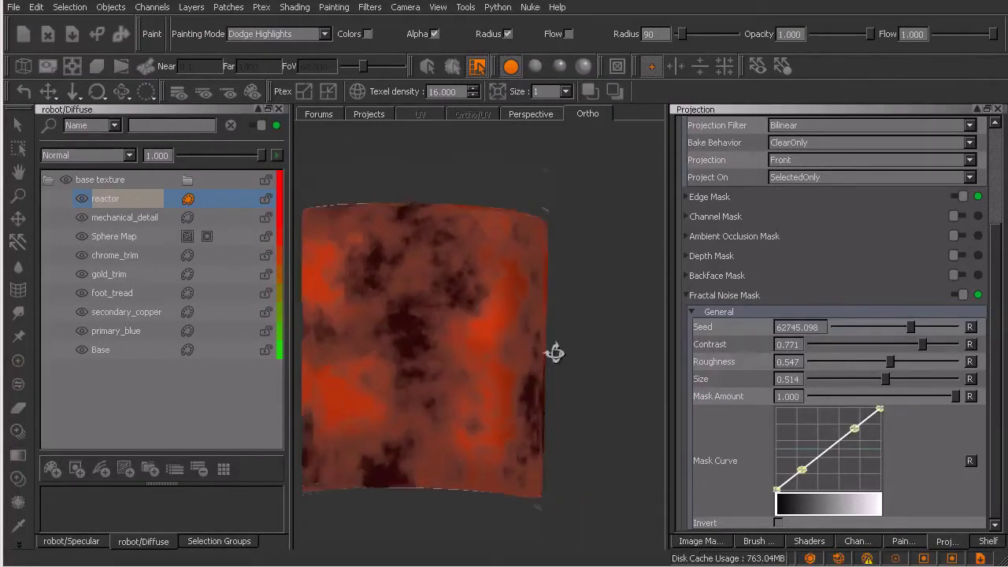
key(ctrl+z)
key(ctrl+z)
key(ctrl+z)
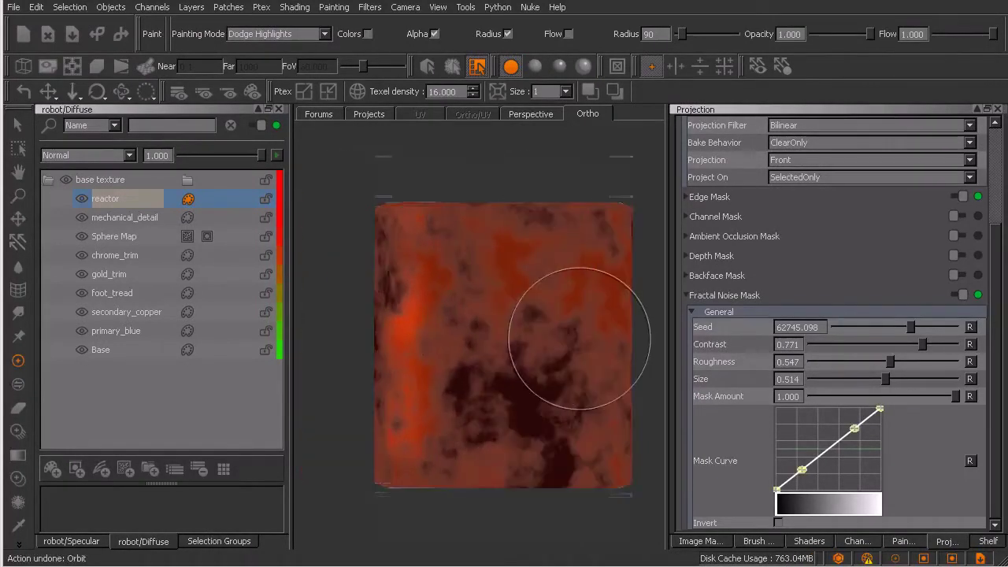
key(ctrl+z)
key(ctrl+z)
key(ctrl+z)
key(ctrl+z)
key(ctrl+z)
key(ctrl+z)
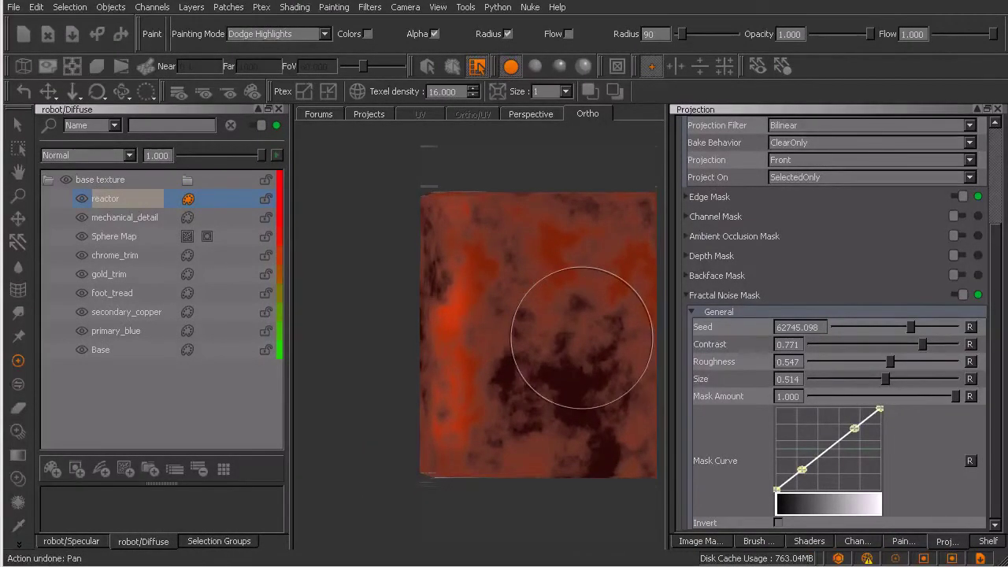
key(ctrl+z)
key(ctrl+z)
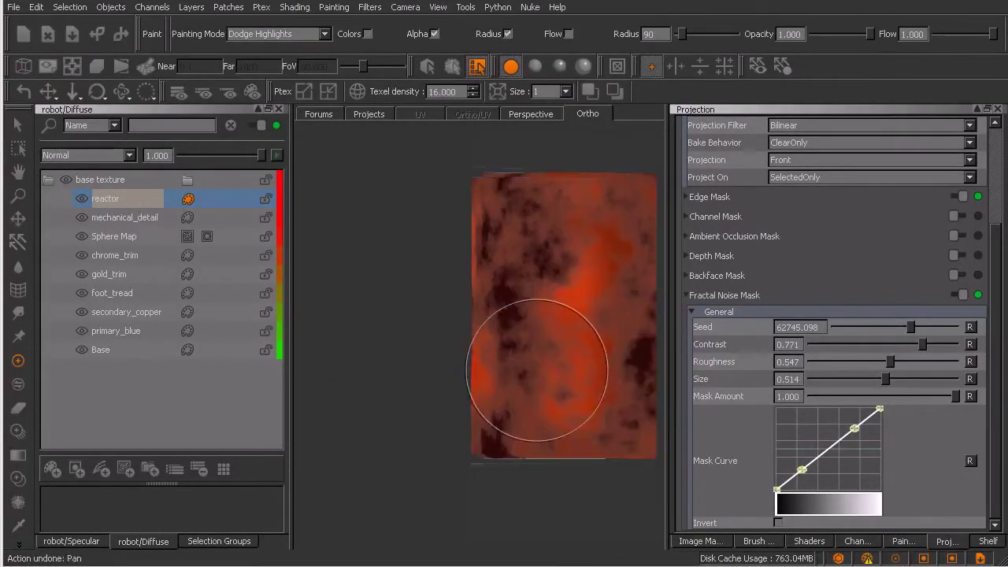
key(ctrl+z)
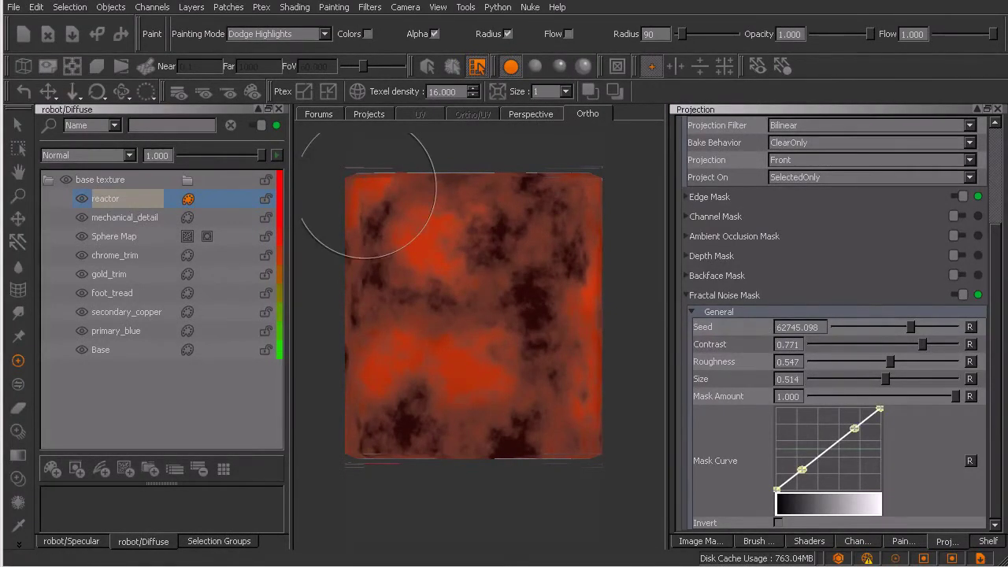
Dodge the orange-red patches on the front of the cylinder again, building them up to a glowing yellow-orange
mouse_move(417, 252)
mouse_down()
mouse_move(411, 240)
mouse_move(411, 260)
mouse_move(453, 230)
mouse_move(429, 259)
mouse_move(452, 271)
mouse_up()
mouse_move(471, 373)
mouse_down()
mouse_move(376, 338)
mouse_move(382, 391)
mouse_move(494, 381)
mouse_move(496, 342)
mouse_up()
mouse_move(586, 313)
mouse_down()
mouse_move(589, 396)
mouse_move(592, 214)
mouse_move(373, 193)
mouse_move(381, 189)
mouse_move(361, 207)
mouse_up()
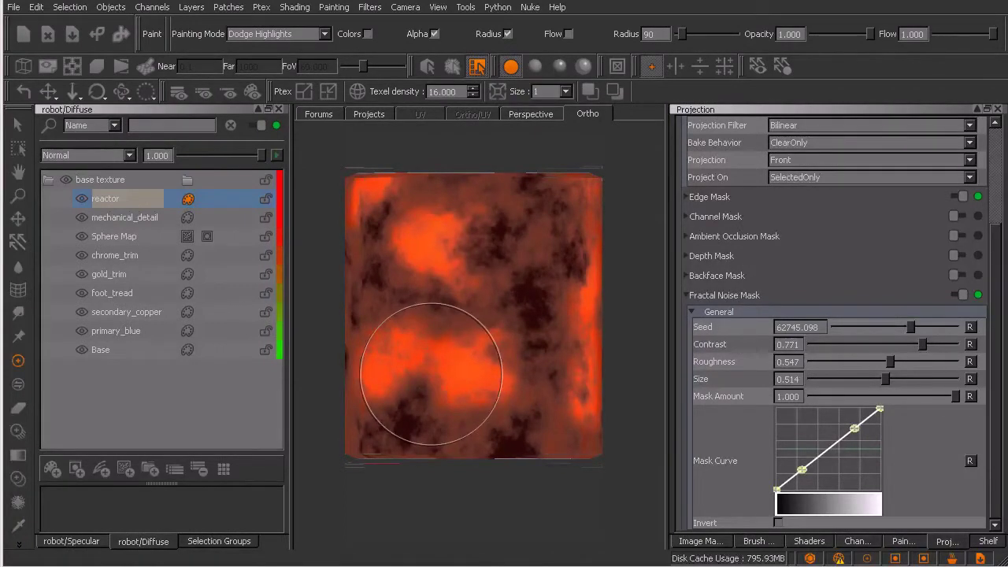
click(431, 374)
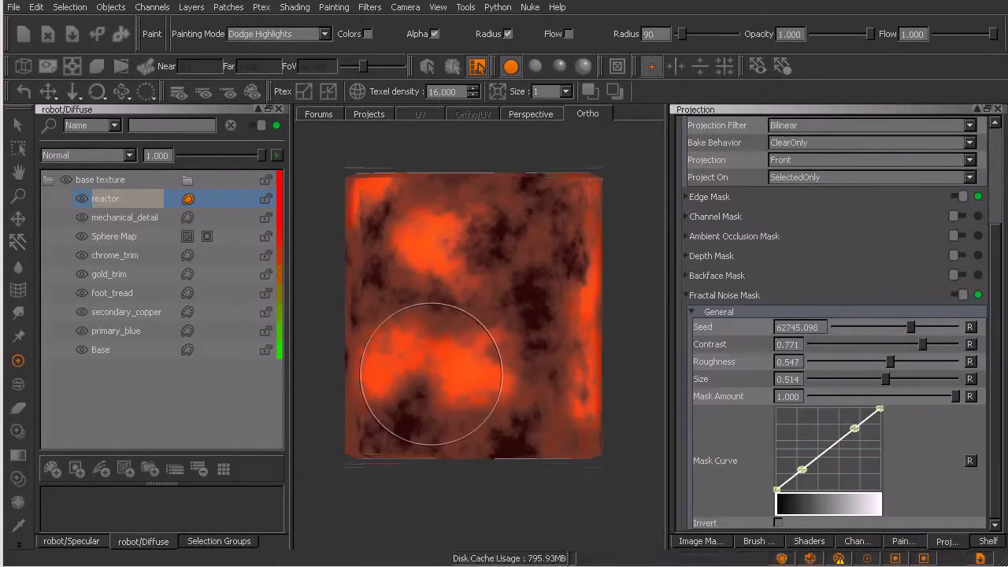
mouse_move(476, 371)
mouse_down()
mouse_move(456, 363)
mouse_move(473, 381)
mouse_move(502, 383)
mouse_move(466, 377)
mouse_move(450, 352)
mouse_move(437, 251)
mouse_move(590, 253)
mouse_move(590, 390)
mouse_move(595, 209)
mouse_move(500, 236)
mouse_move(488, 323)
mouse_move(529, 320)
mouse_up()
key(r)
key(ctrl+z)
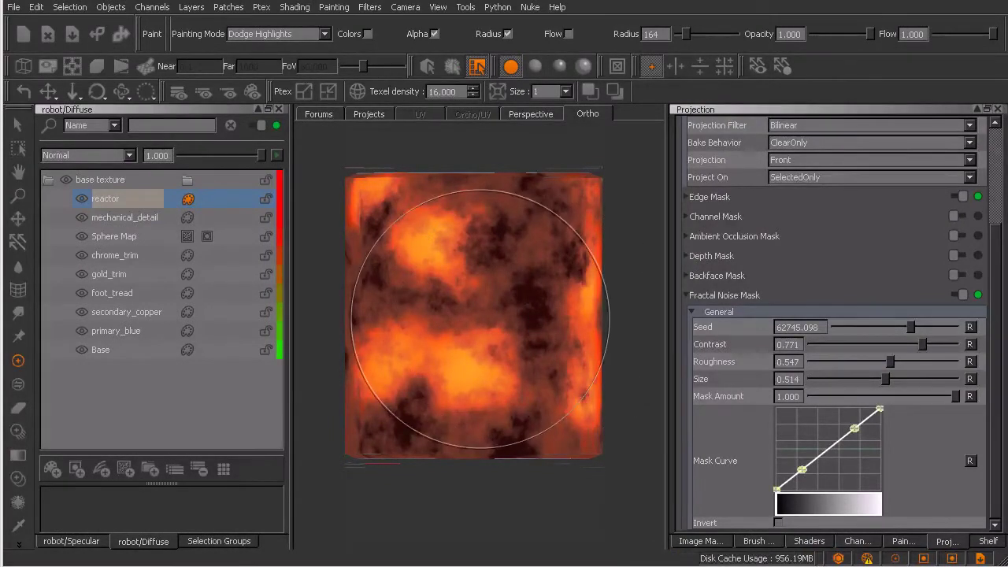
mouse_move(479, 376)
mouse_down()
mouse_move(472, 383)
mouse_move(461, 371)
mouse_up()
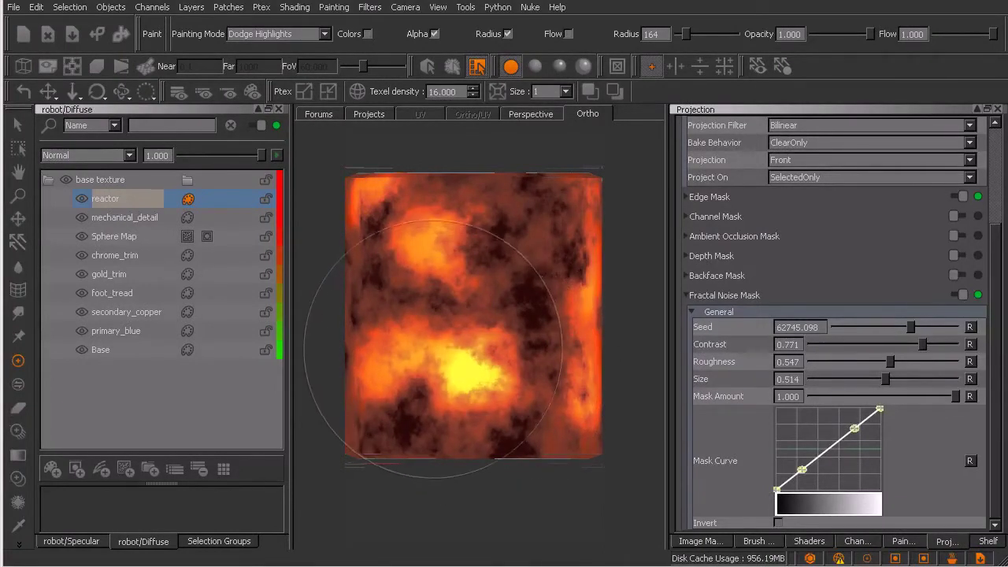
key(ctrl+z)
Set the brush radius to 54 and dodge a small bright yellow hot spot in the lower glowing patch
key(r)
drag(490, 364, 463, 370)
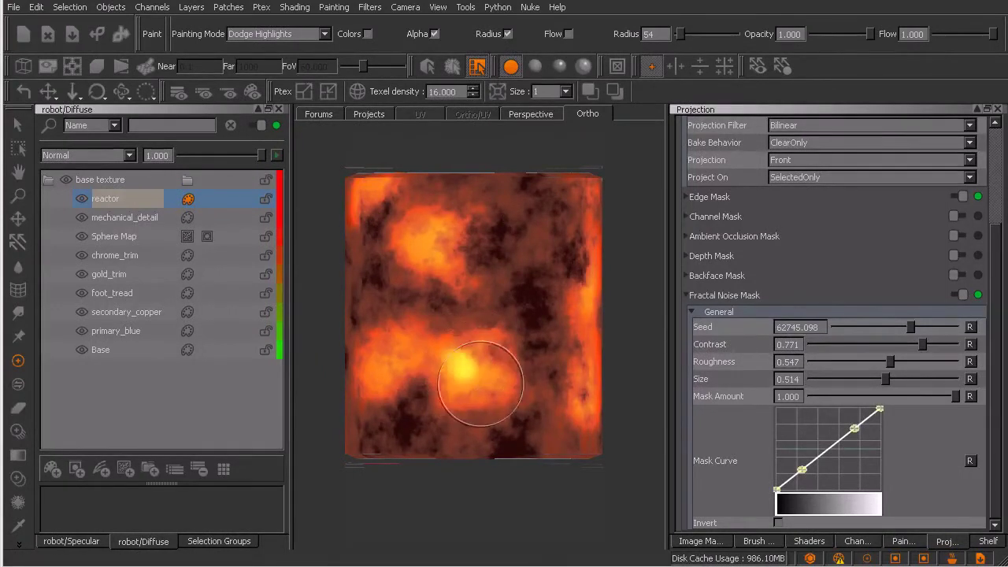
Undo the last dodge stroke, then use the sloflow basic brush at radius 62 to build up and bake softer yellow hot spots
key(ctrl+z)
key(b)
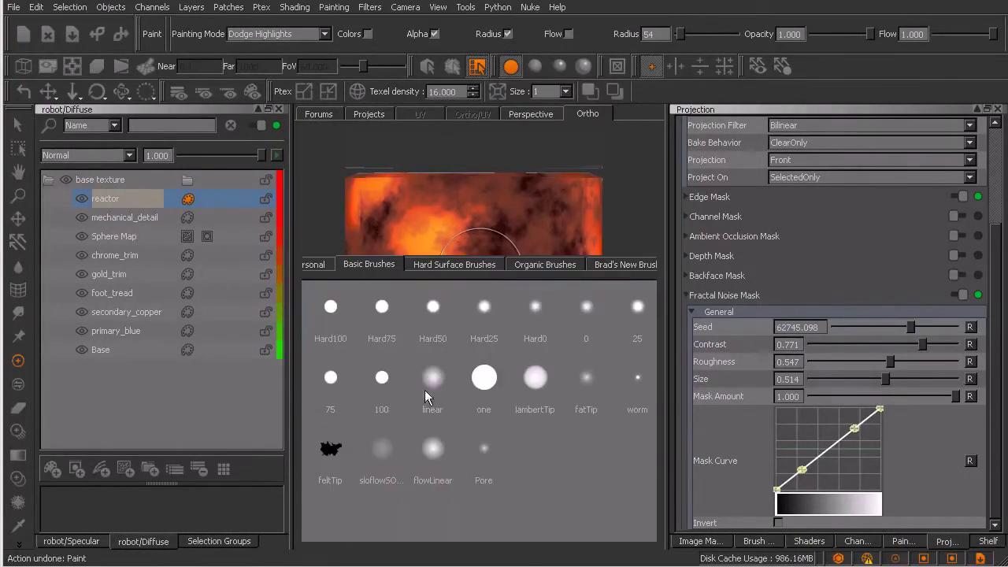
click(386, 459)
drag(482, 379, 468, 369)
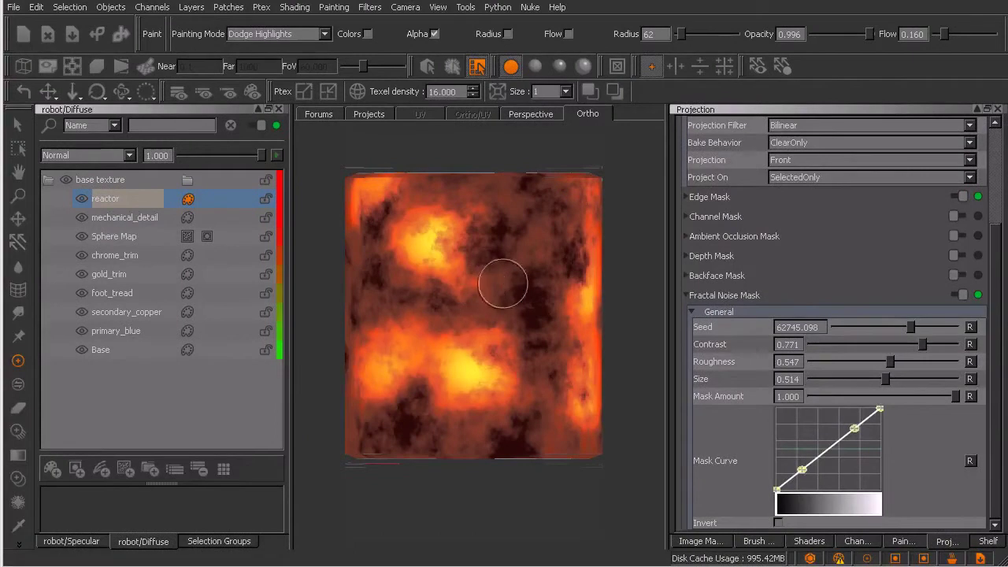
key(b)
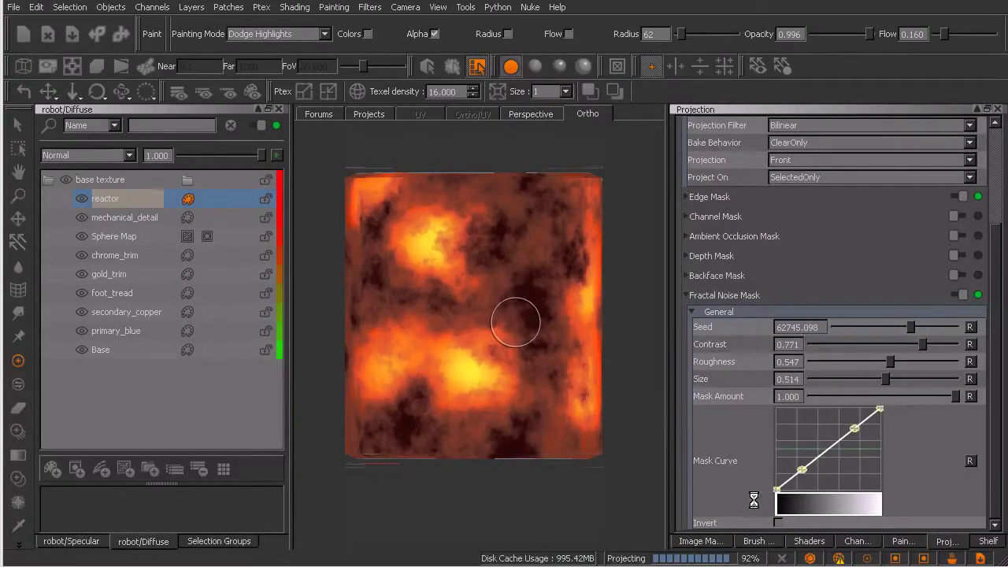
Invert the Fractal Noise Mask and pick a very dark red paint colour with a brush radius of 106
click(778, 523)
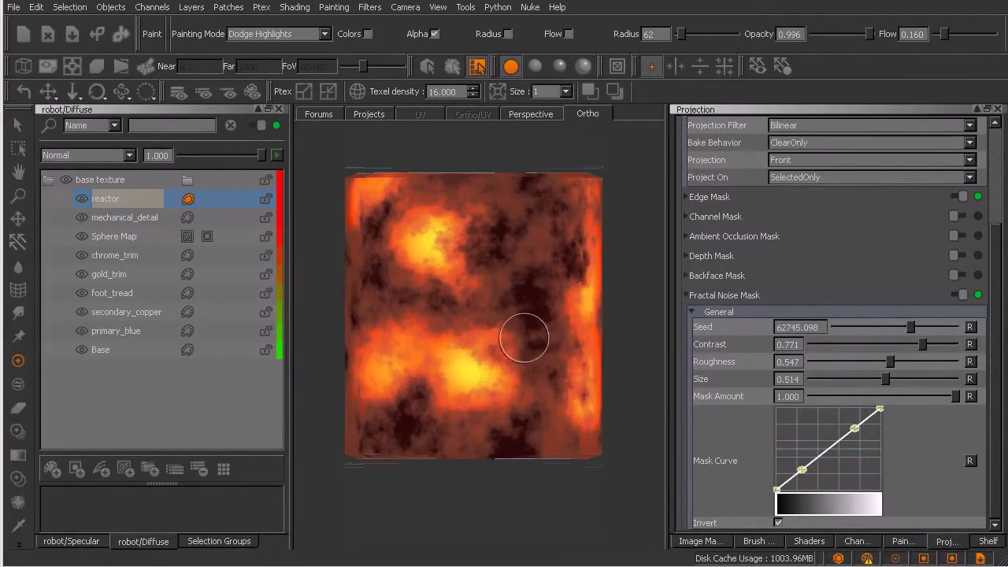
click(21, 543)
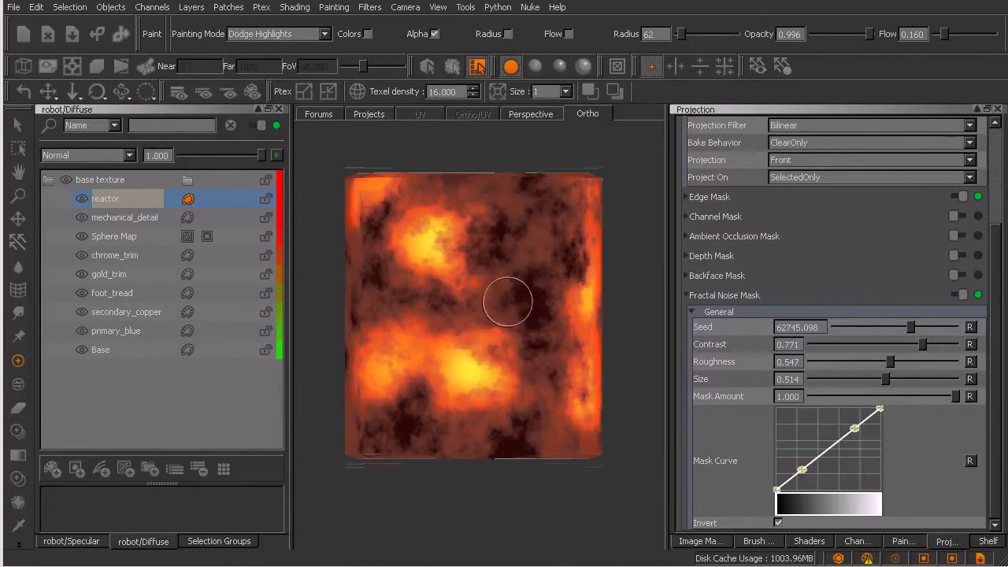
key(c)
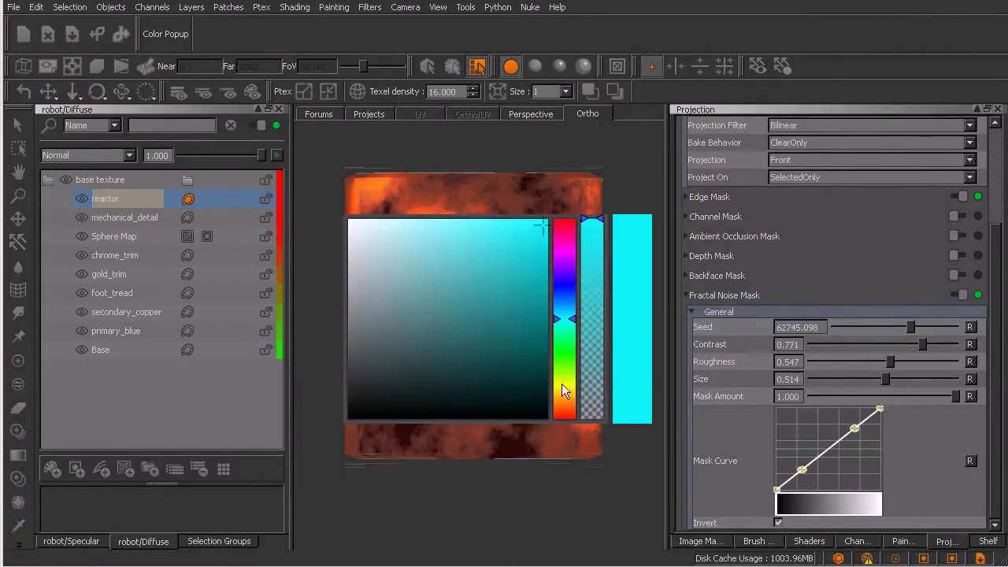
drag(562, 384, 566, 414)
click(538, 337)
drag(540, 339, 539, 369)
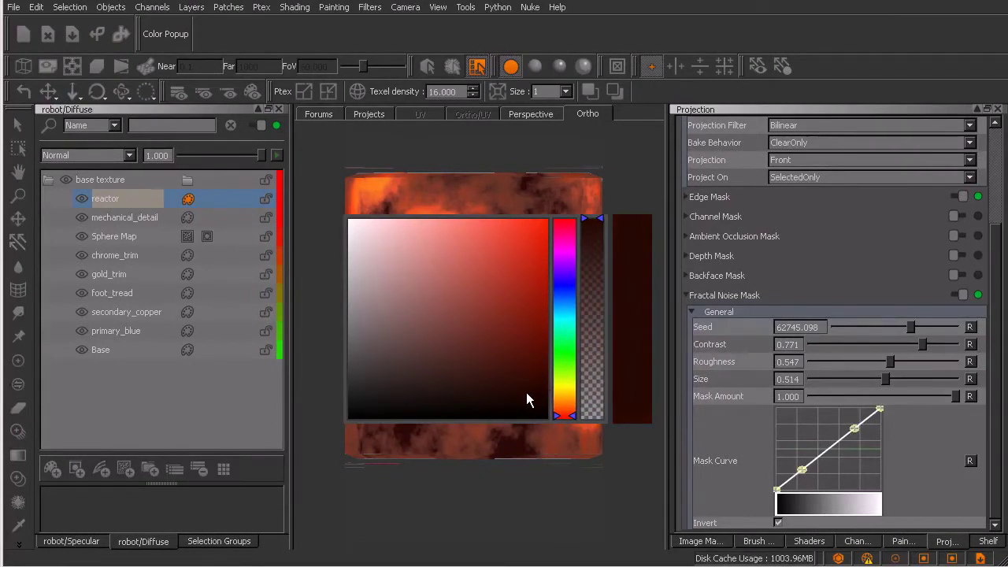
key(p)
drag(534, 336, 557, 336)
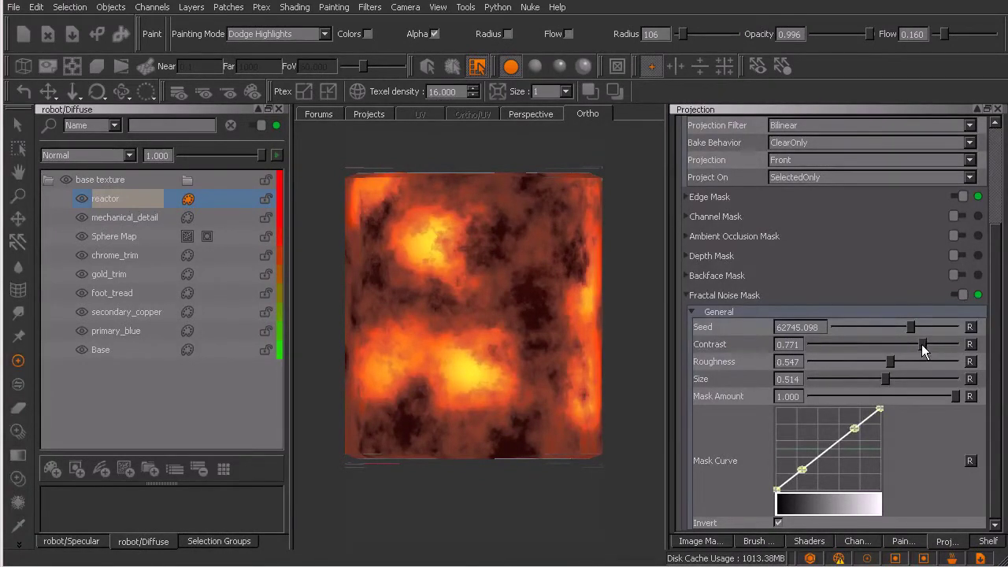
Switch the painting mode to Burn Midrange and set the Fractal Noise Mask's Contrast to 0.268 and Roughness to 0.552
click(279, 34)
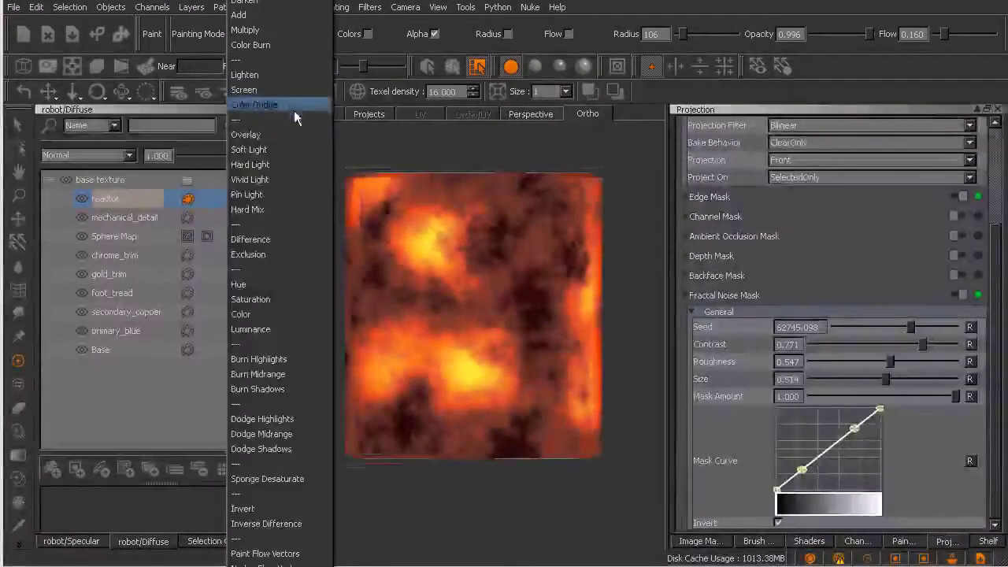
click(288, 418)
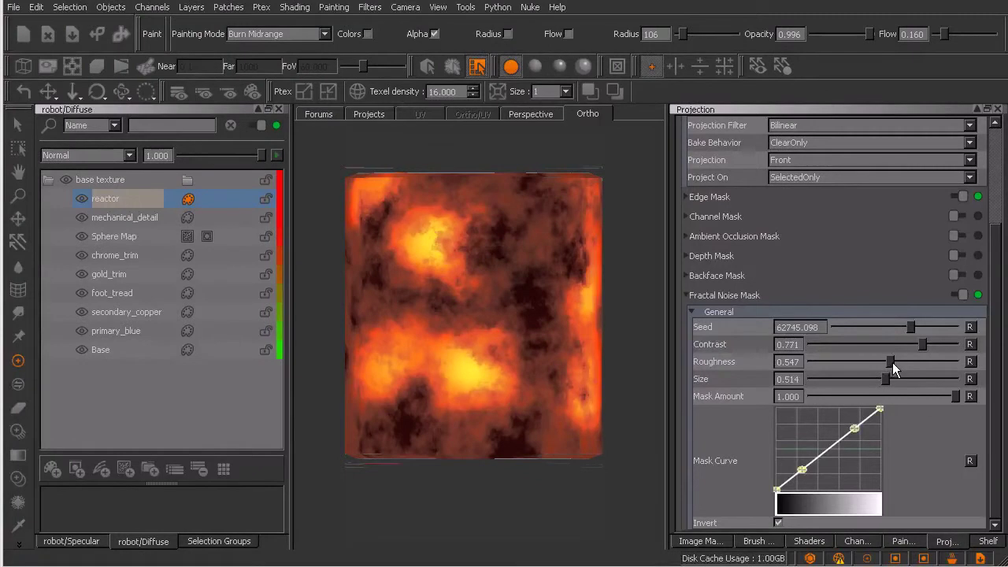
mouse_move(891, 361)
mouse_down()
mouse_move(908, 361)
mouse_move(892, 363)
mouse_up()
drag(856, 352, 849, 353)
drag(851, 352, 932, 349)
drag(928, 343, 855, 348)
drag(865, 346, 926, 343)
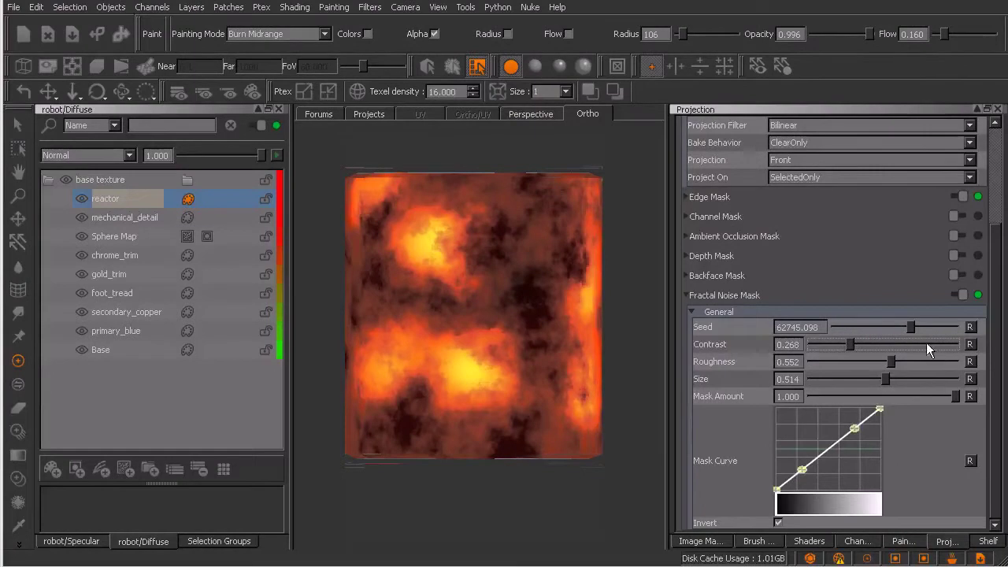
Set the painting mode to Burn Shadows, darken the dark patches around the reactor's glowing spots, and bake the strokes
click(272, 34)
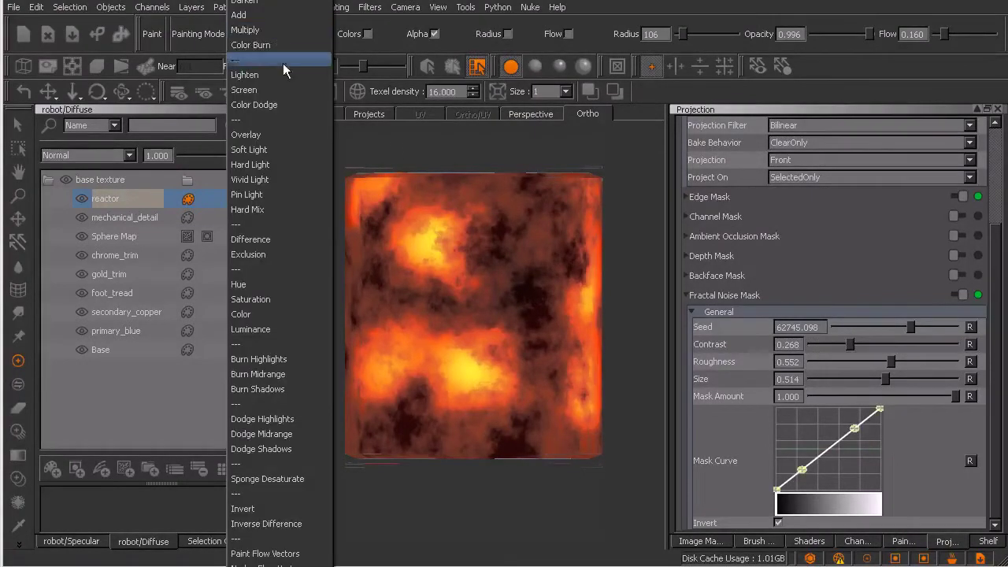
click(292, 389)
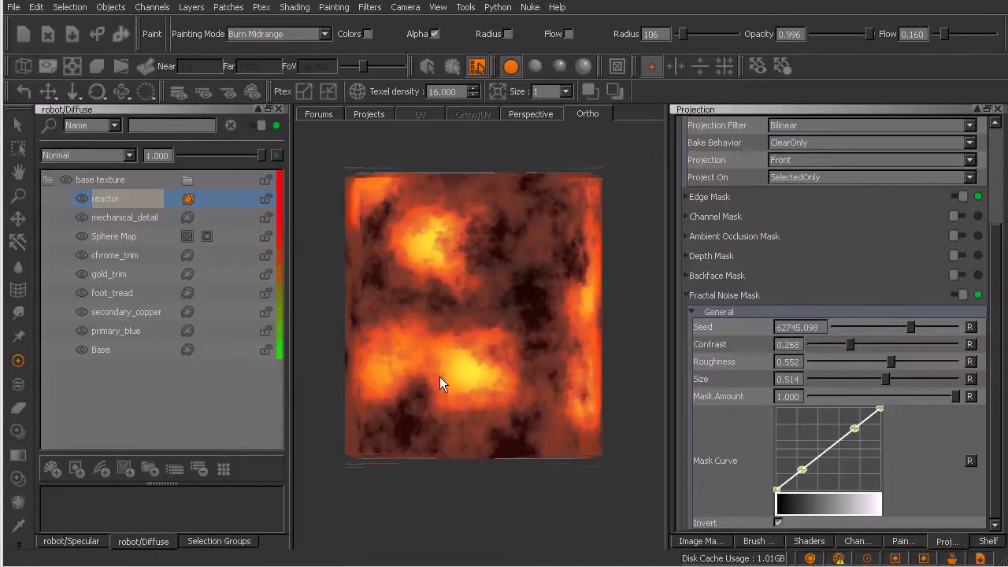
mouse_move(567, 333)
mouse_down()
mouse_move(490, 270)
mouse_move(494, 325)
mouse_move(541, 343)
mouse_move(524, 425)
mouse_move(555, 386)
mouse_move(530, 292)
mouse_move(517, 281)
mouse_move(518, 298)
mouse_move(520, 315)
mouse_move(520, 275)
mouse_move(544, 240)
mouse_move(524, 425)
mouse_move(543, 437)
mouse_move(547, 358)
mouse_move(468, 444)
mouse_move(480, 446)
mouse_move(389, 432)
mouse_move(398, 436)
mouse_up()
drag(375, 246, 379, 225)
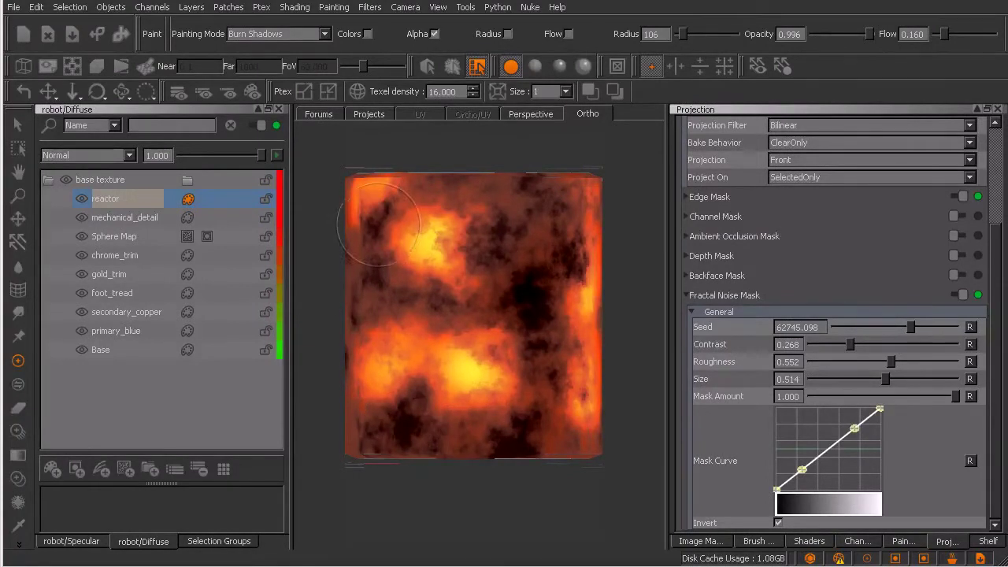
drag(373, 278, 376, 282)
mouse_move(457, 186)
mouse_down()
mouse_move(478, 189)
mouse_move(517, 158)
mouse_move(504, 229)
mouse_move(512, 240)
mouse_move(553, 196)
mouse_move(497, 252)
mouse_move(513, 207)
mouse_move(540, 349)
mouse_move(511, 393)
mouse_up()
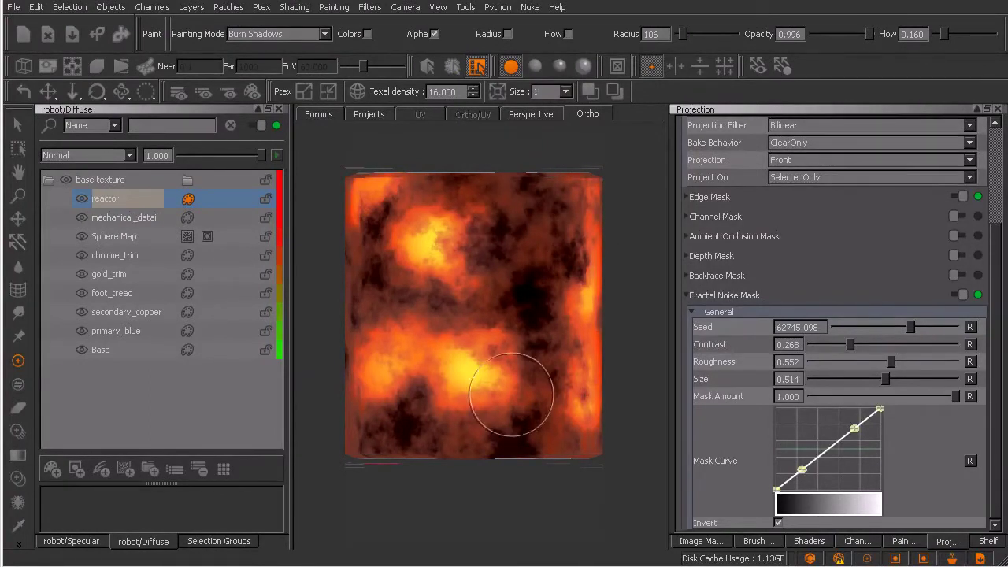
key(b)
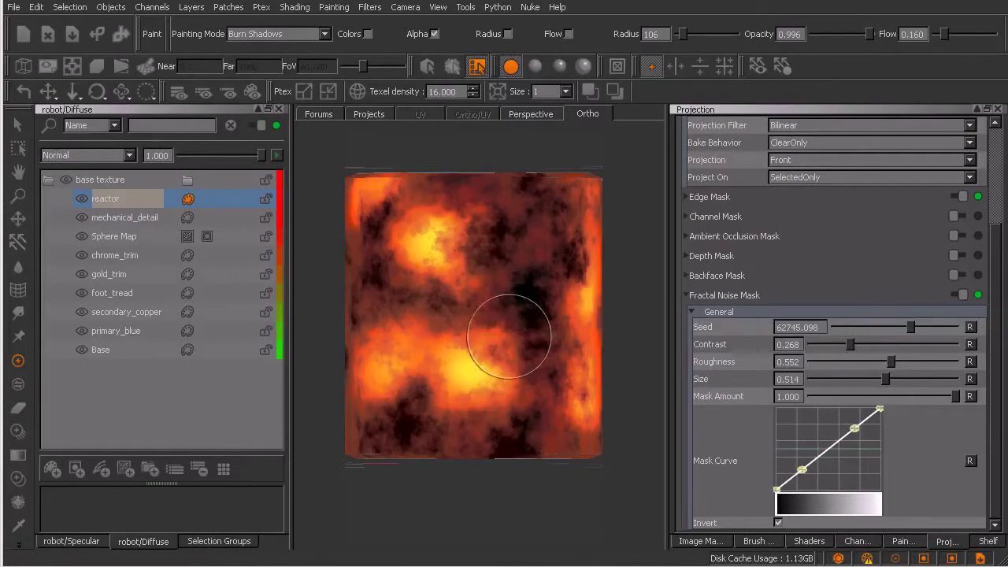
Show the rest of the robot around the reactor again and switch to full lighting to inspect the cylinder at an angle
scroll(511, 310, down, 4)
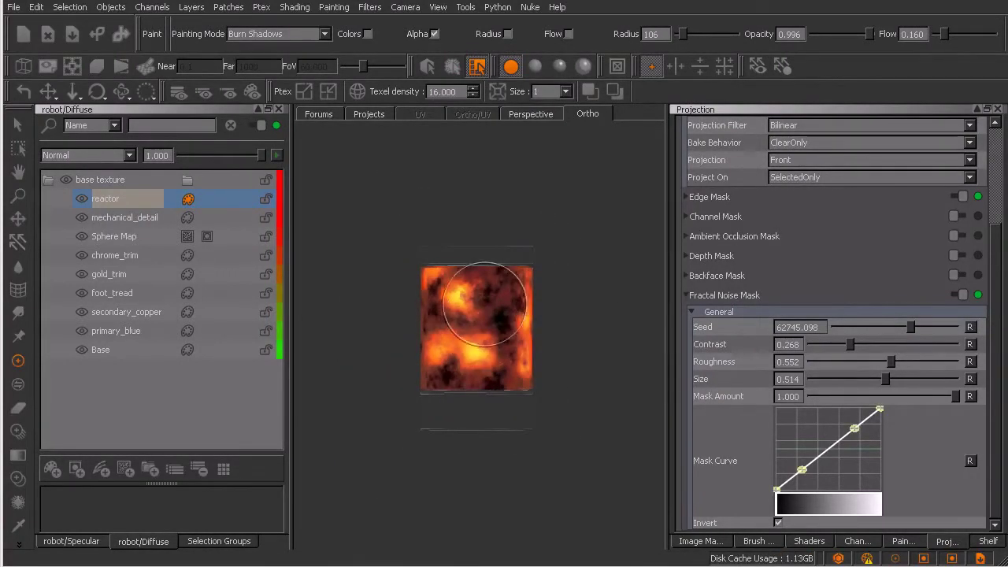
right_click(478, 306)
mouse_move(551, 370)
click(650, 422)
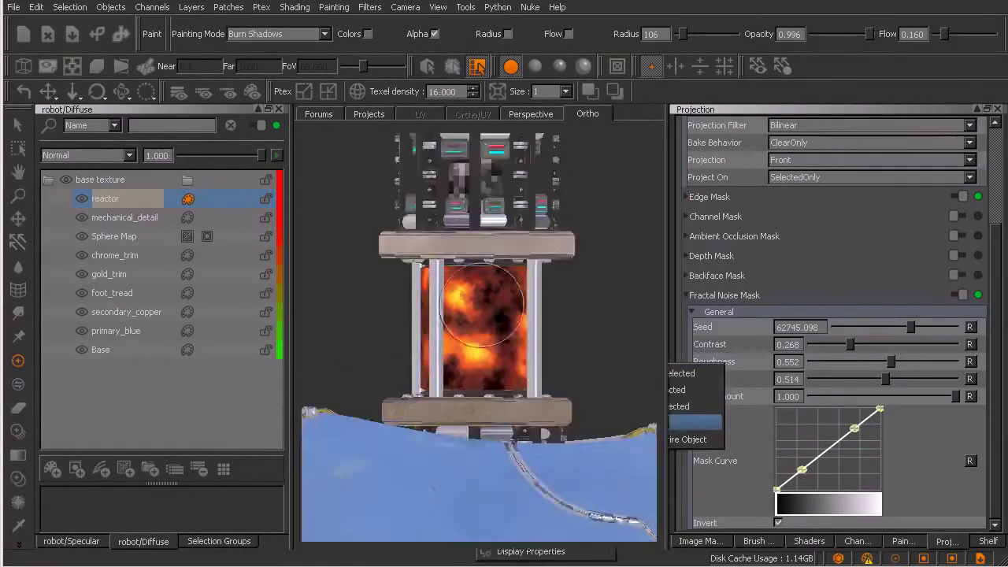
click(560, 66)
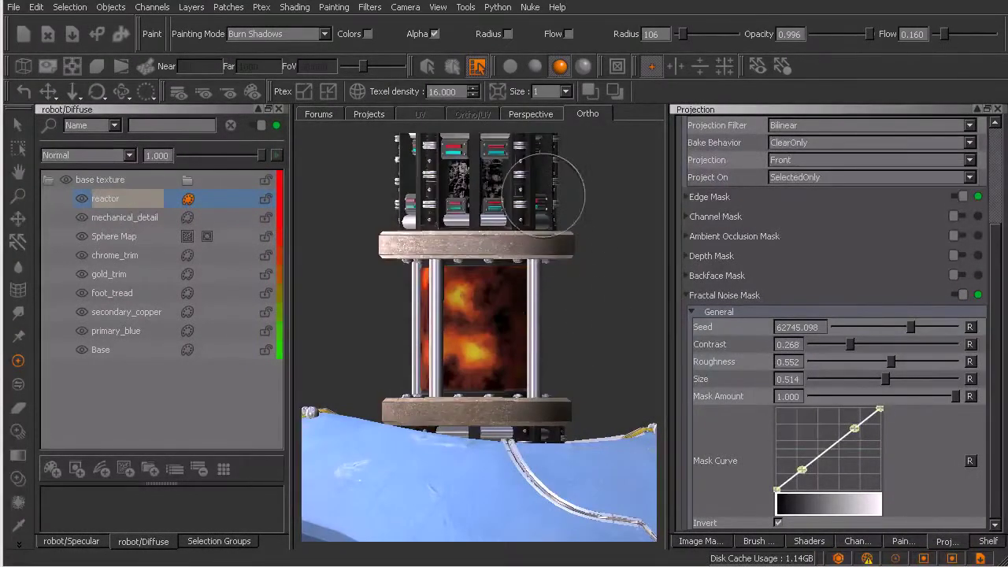
mouse_move(555, 315)
alt+mouse_down()
mouse_move(612, 326)
mouse_move(565, 324)
mouse_move(582, 324)
mouse_move(567, 333)
mouse_move(634, 331)
mouse_move(576, 328)
mouse_move(574, 312)
mouse_move(561, 313)
alt+mouse_up()
alt+right_drag(522, 332, 525, 345)
alt+middle_drag(524, 345, 544, 339)
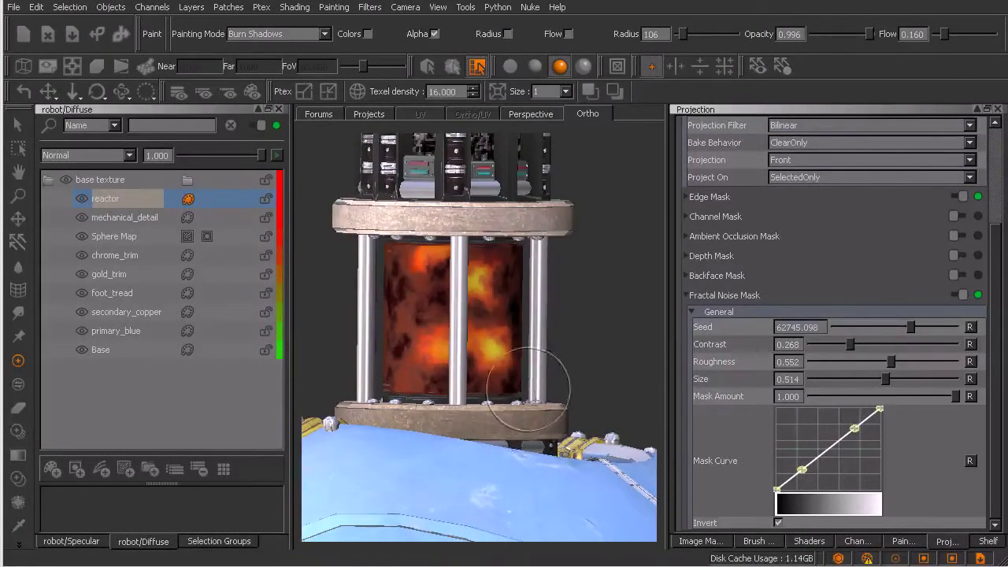
Add a black 8-bit quick channel named Emissive and dock its layer palette
click(863, 543)
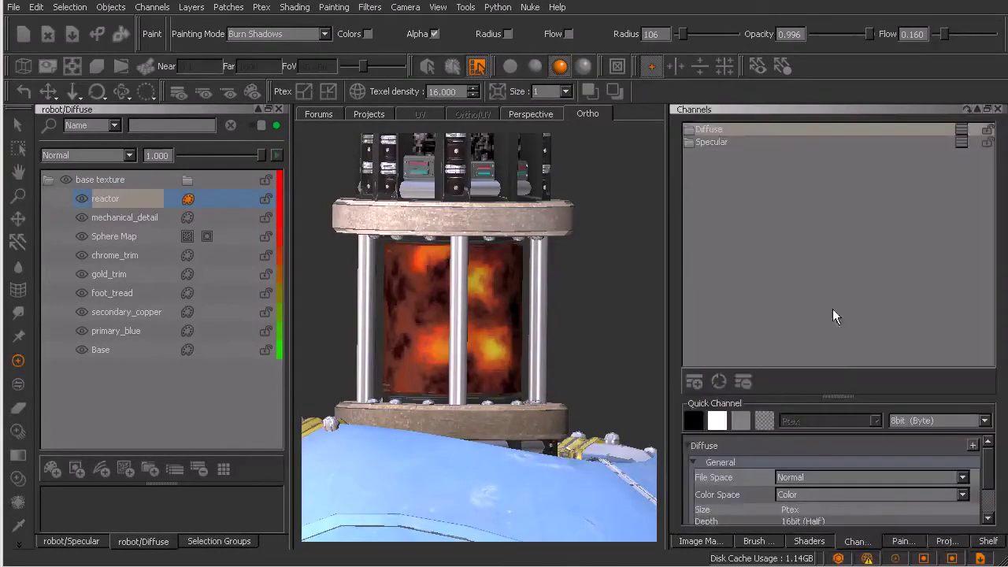
click(696, 420)
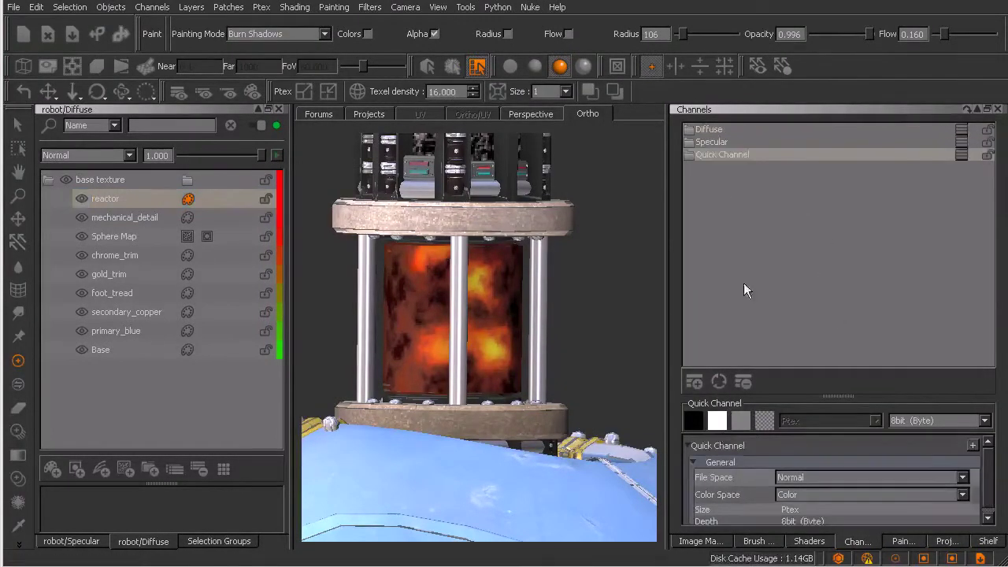
double_click(718, 156)
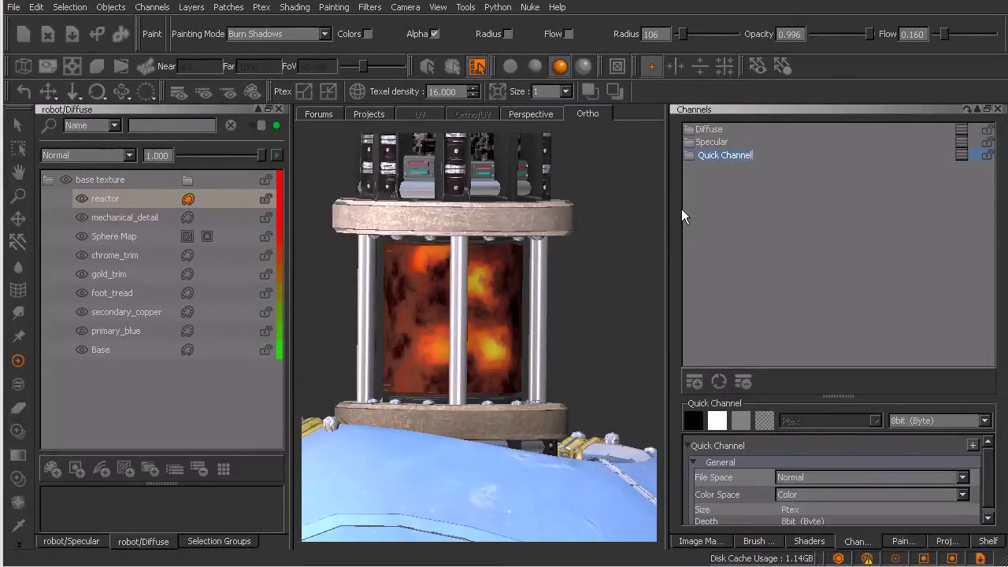
text(Emissive)
key(Return)
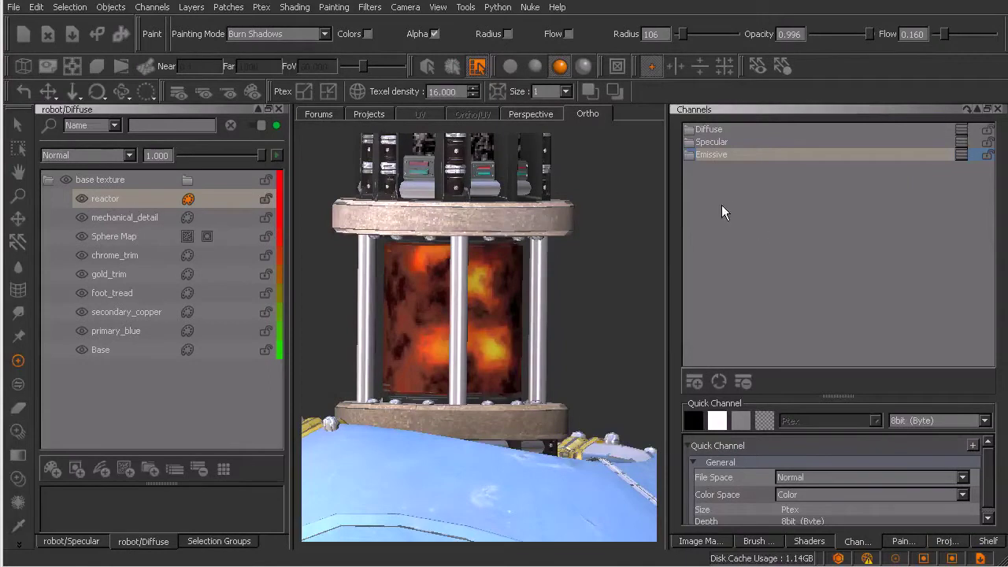
click(962, 155)
drag(955, 163, 842, 245)
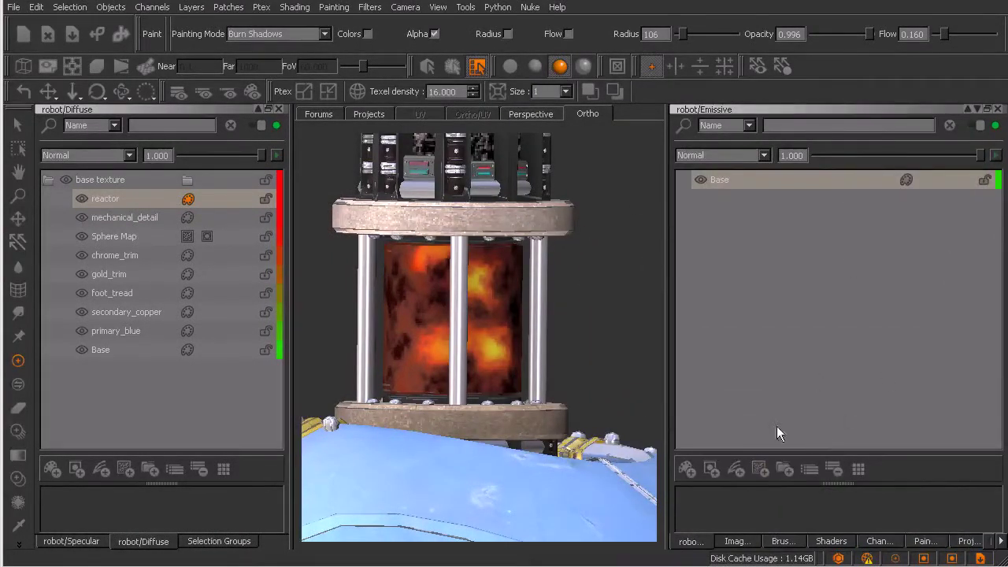
Set the shader to Current Paint Target, view the Emissive Base layer, and make the Diffuse reactor layer the paint target
click(758, 180)
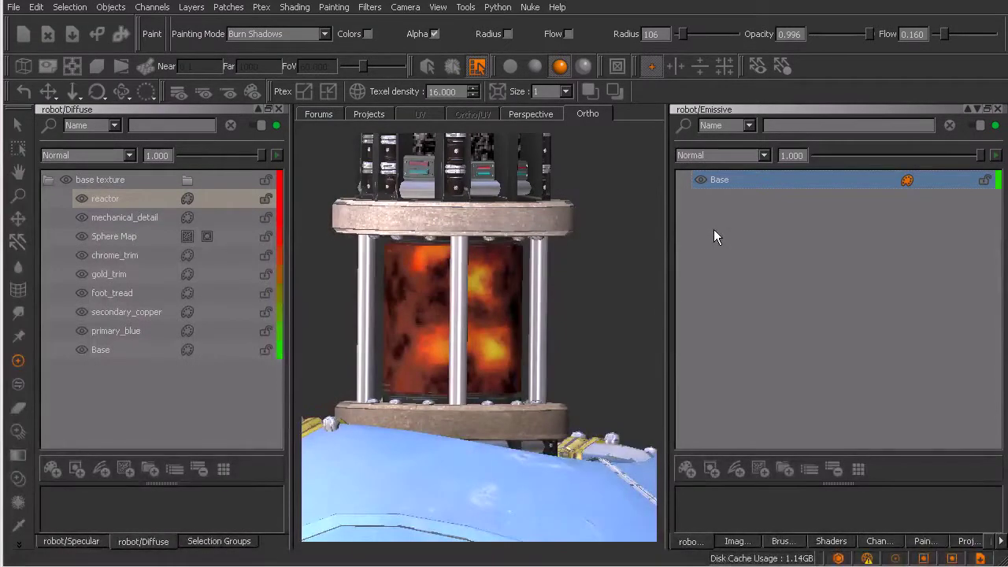
click(137, 198)
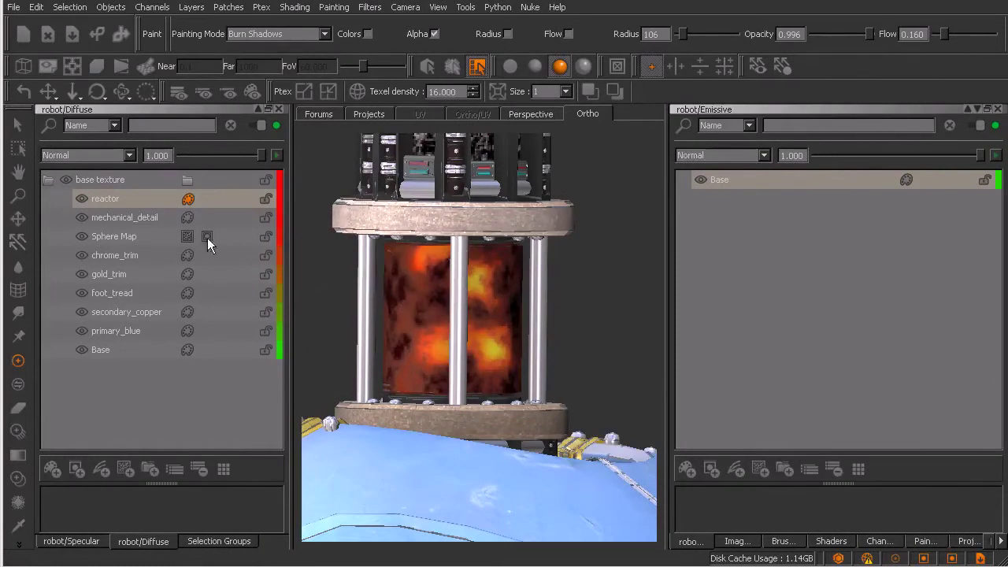
key(u)
click(441, 238)
click(393, 261)
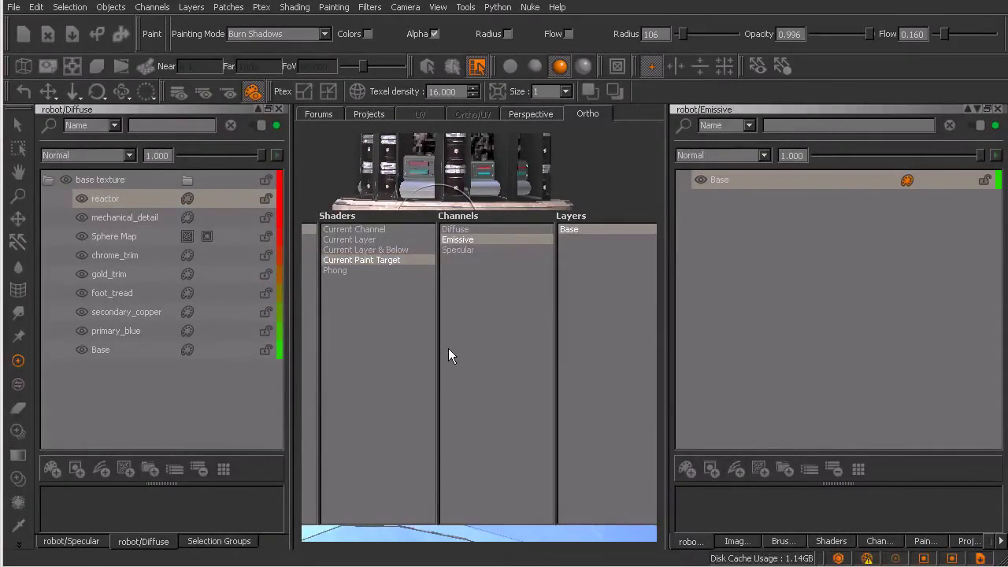
key(u)
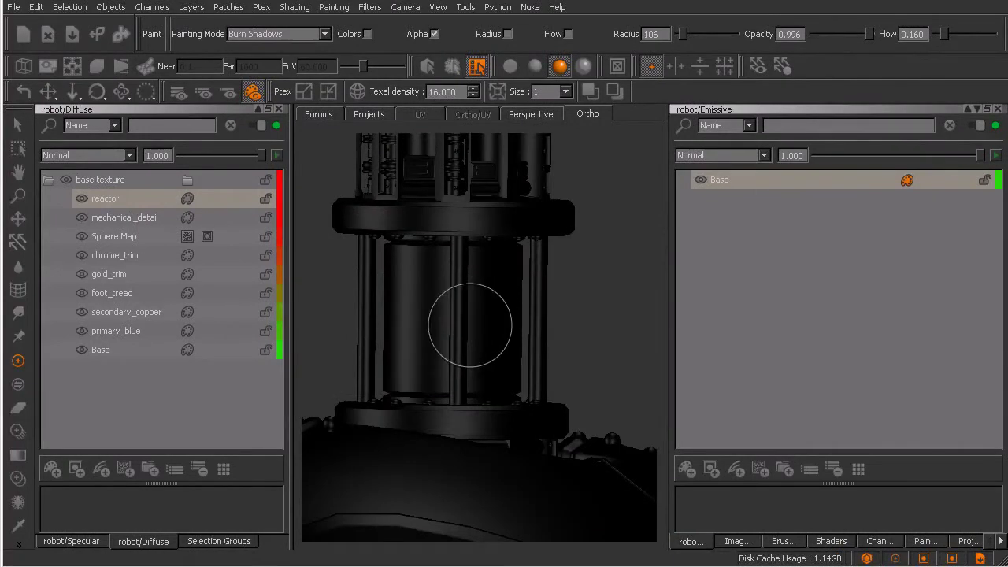
key(n)
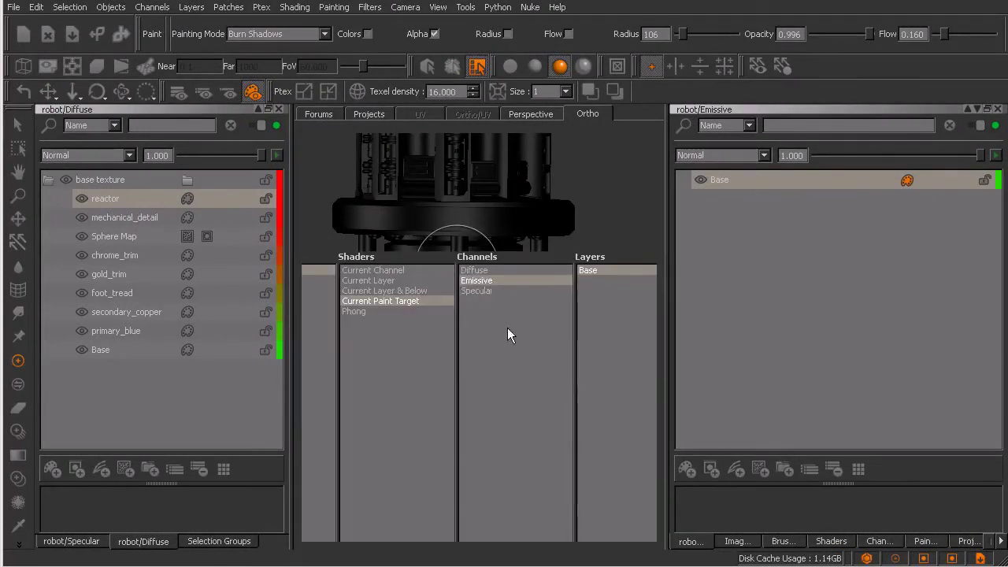
click(481, 270)
key(u)
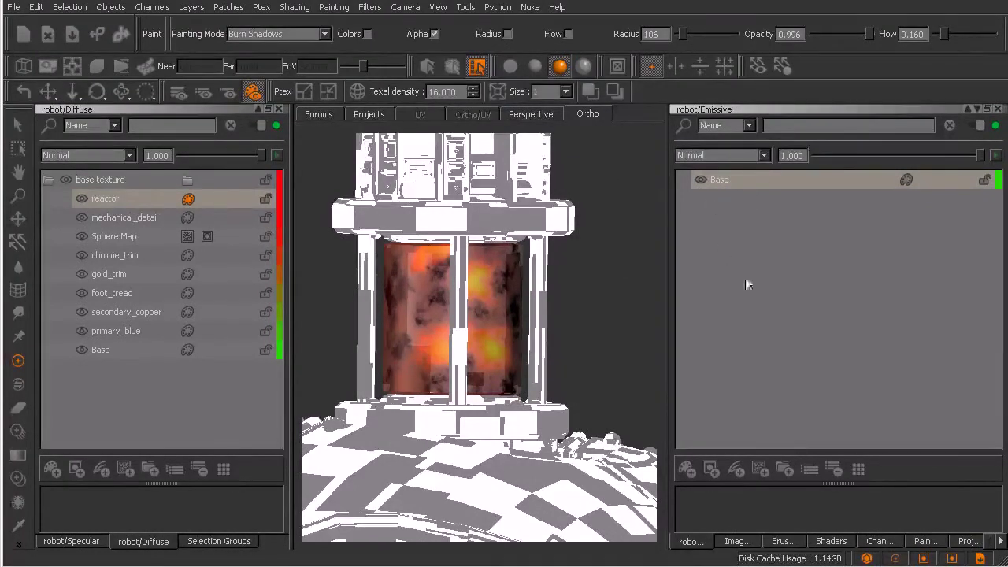
Copy the Diffuse reactor layer into the Emissive channel, move the copy above Base, and select it
drag(119, 199, 824, 272)
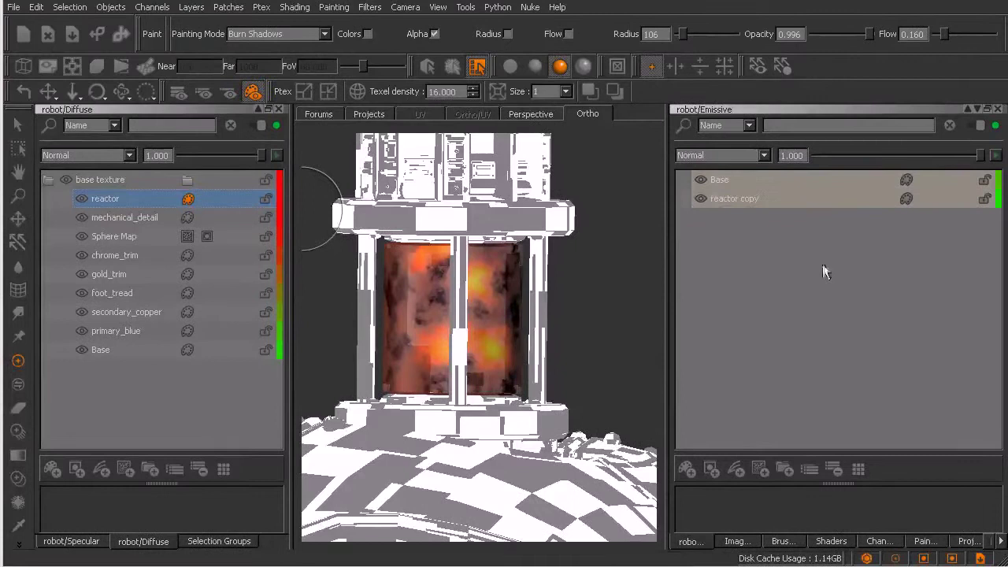
click(749, 202)
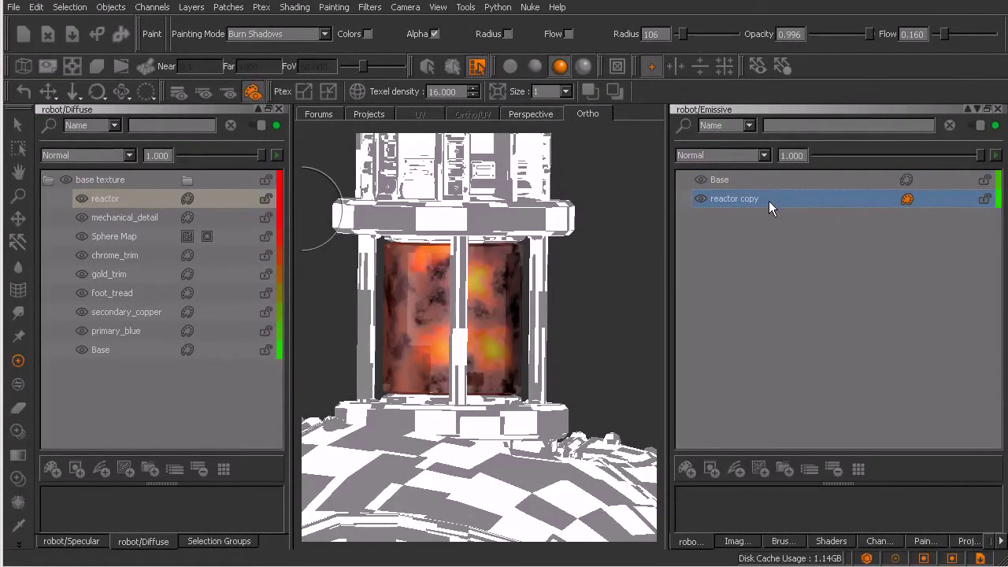
drag(773, 197, 777, 174)
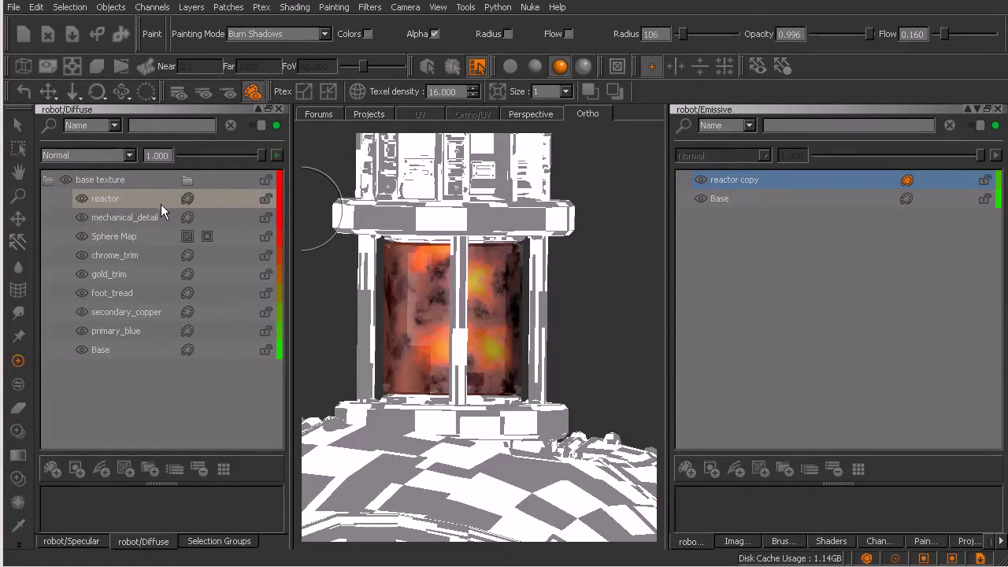
click(775, 184)
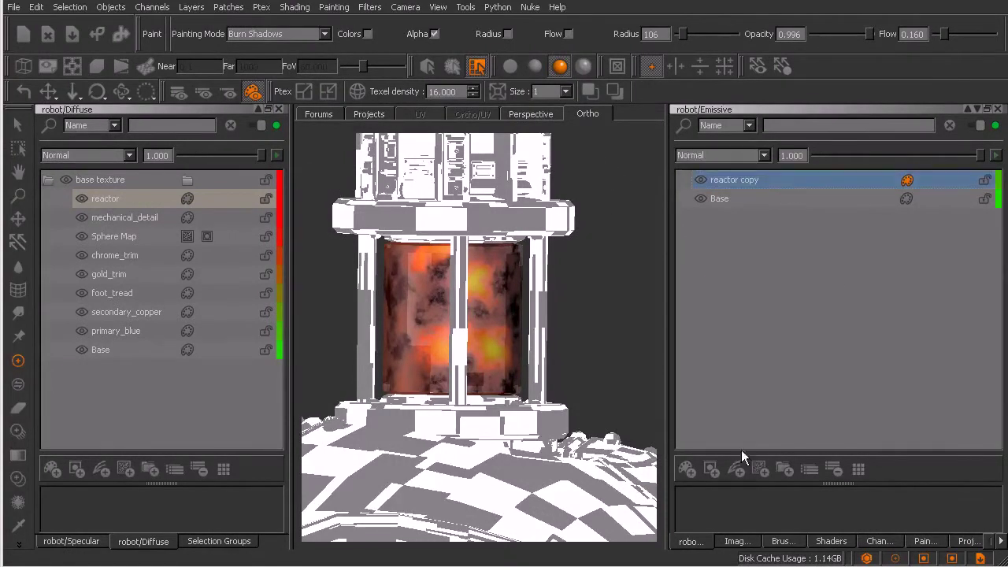
Replace the reactor copy in the Emissive channel with a shared version of the Diffuse reactor layer
click(835, 469)
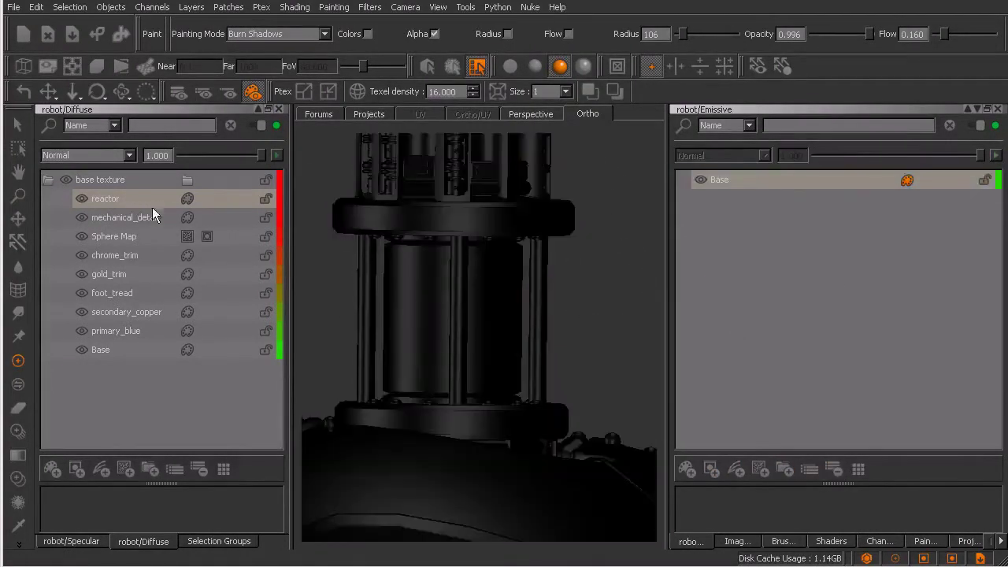
click(139, 198)
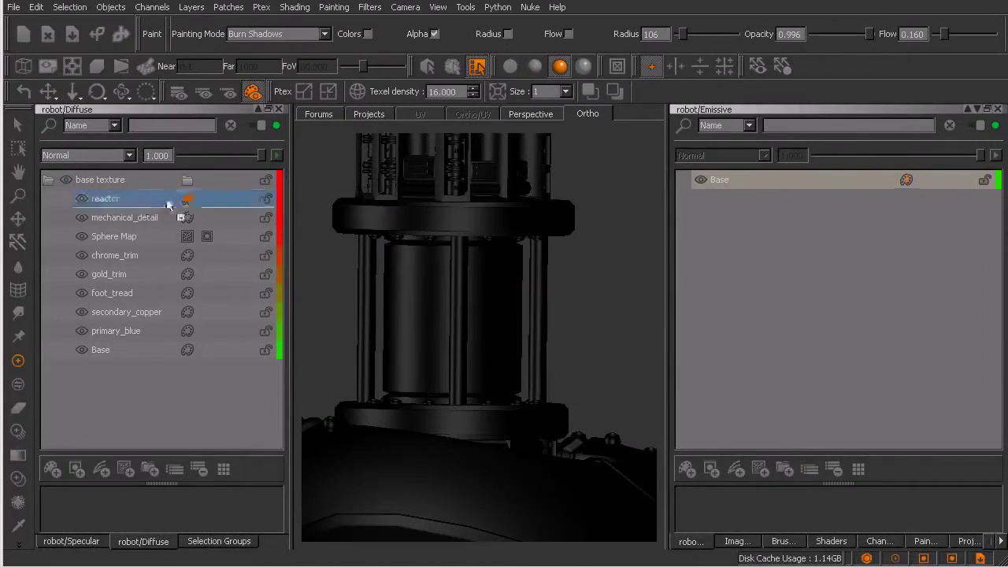
drag(750, 212, 787, 337)
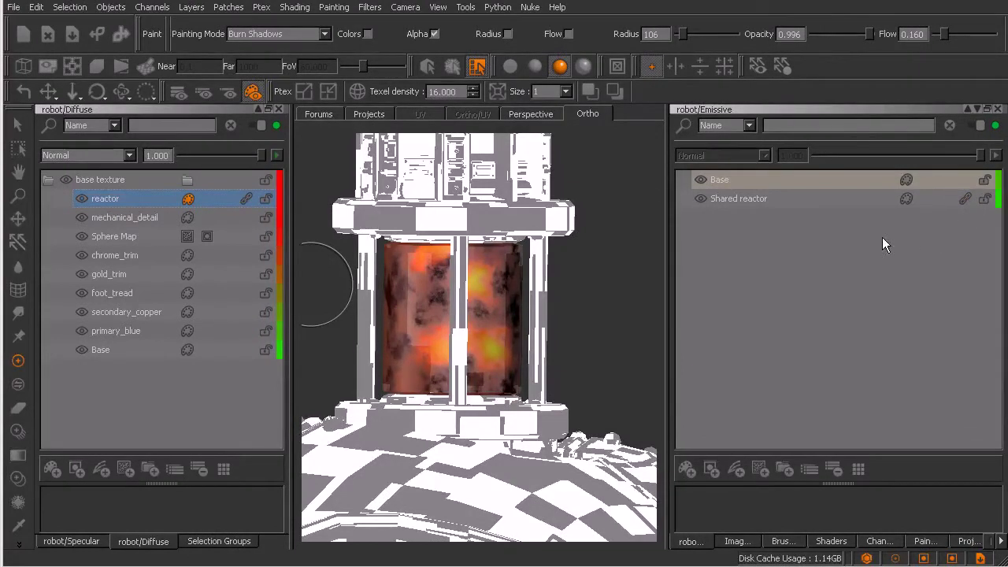
Replace the shared reactor layer in Emissive with an independent copy of the Diffuse reactor layer, placed above Base
click(748, 201)
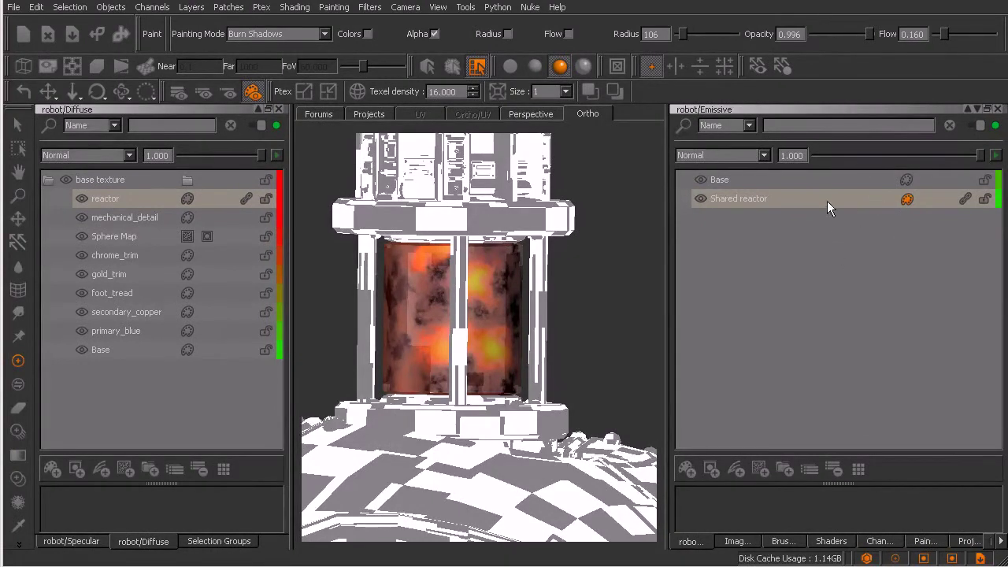
click(834, 469)
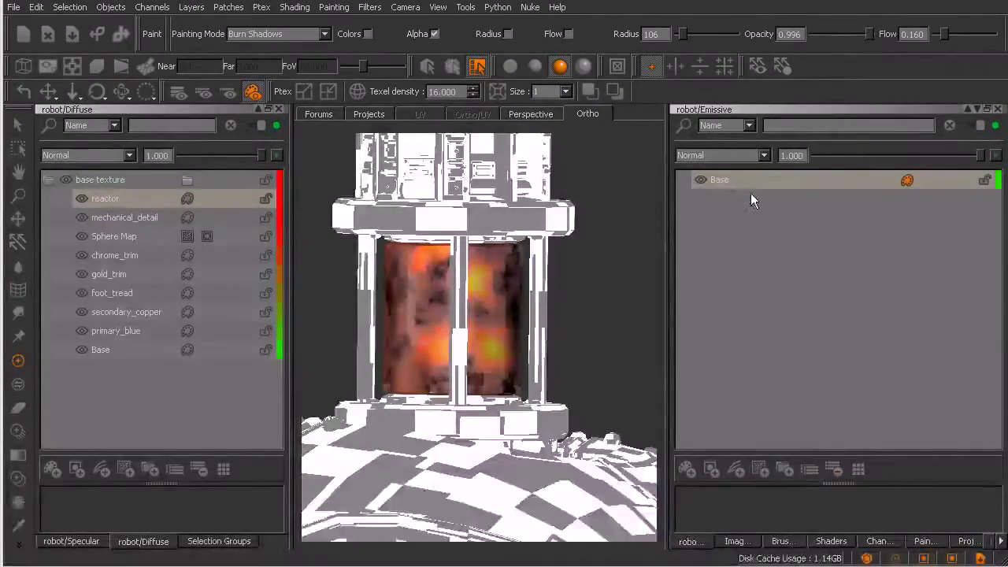
drag(188, 202, 811, 246)
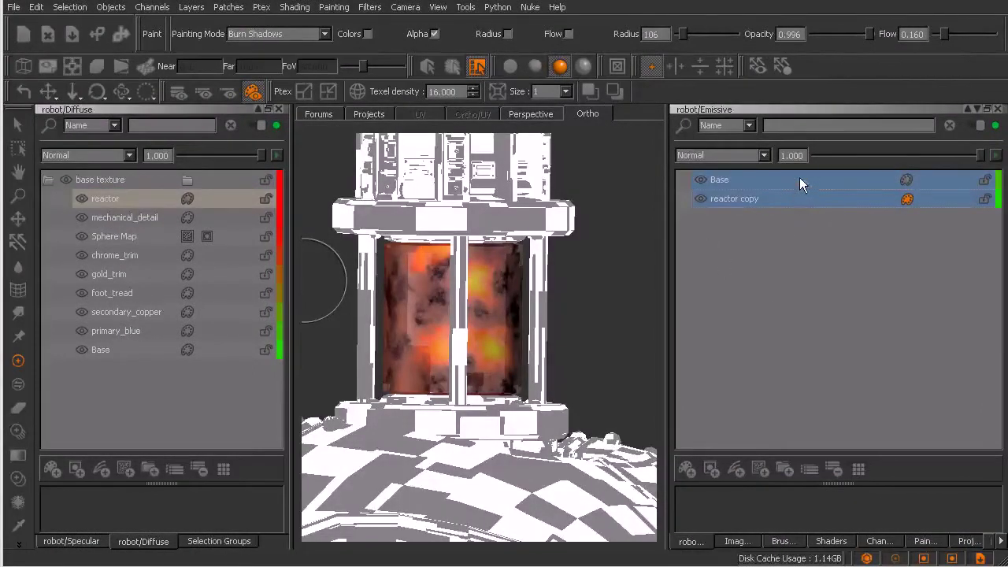
drag(770, 199, 762, 171)
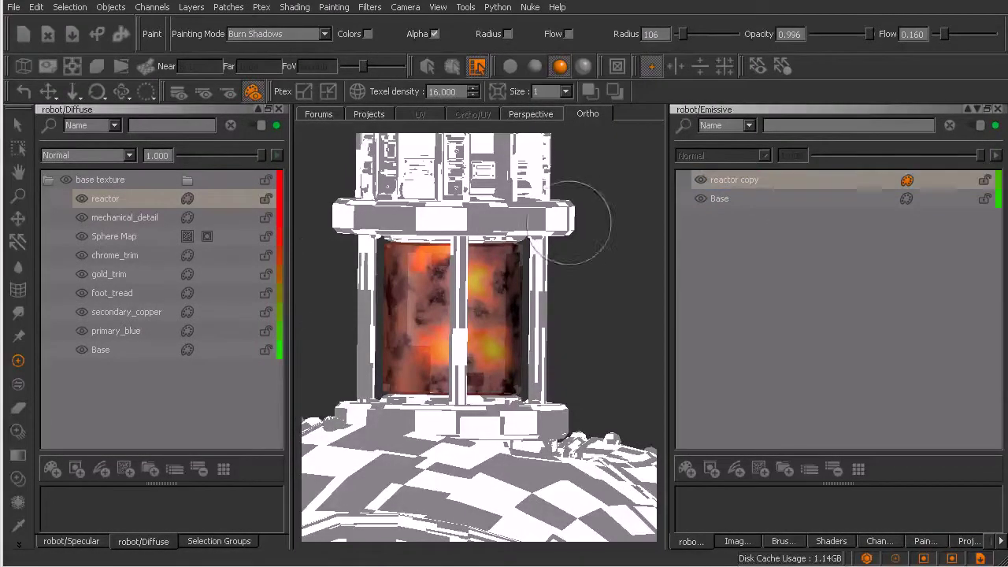
Make Emissive the active channel and set the shader to Current Channel to view its combined layers on the reactor
key(space)
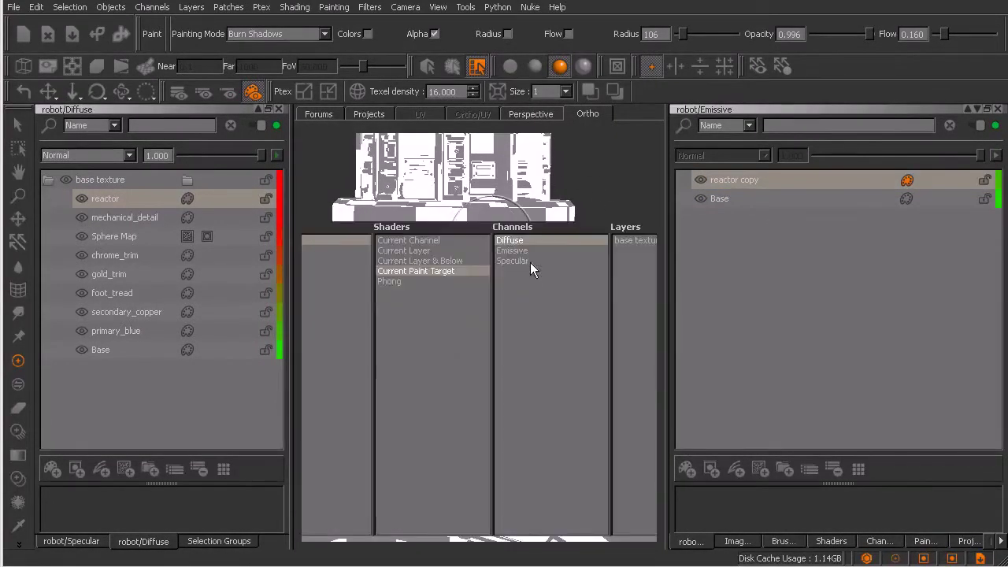
click(520, 250)
click(431, 271)
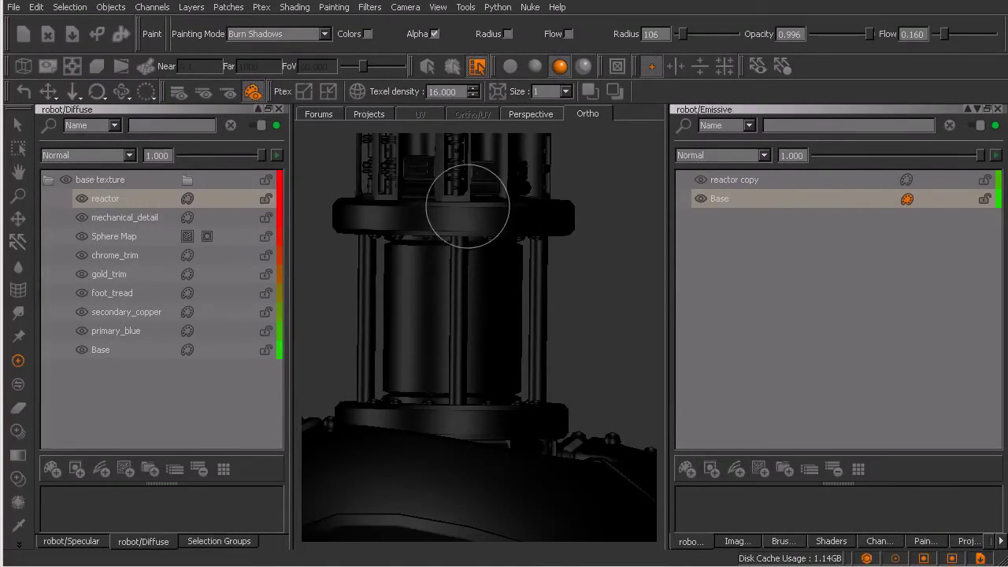
key(u)
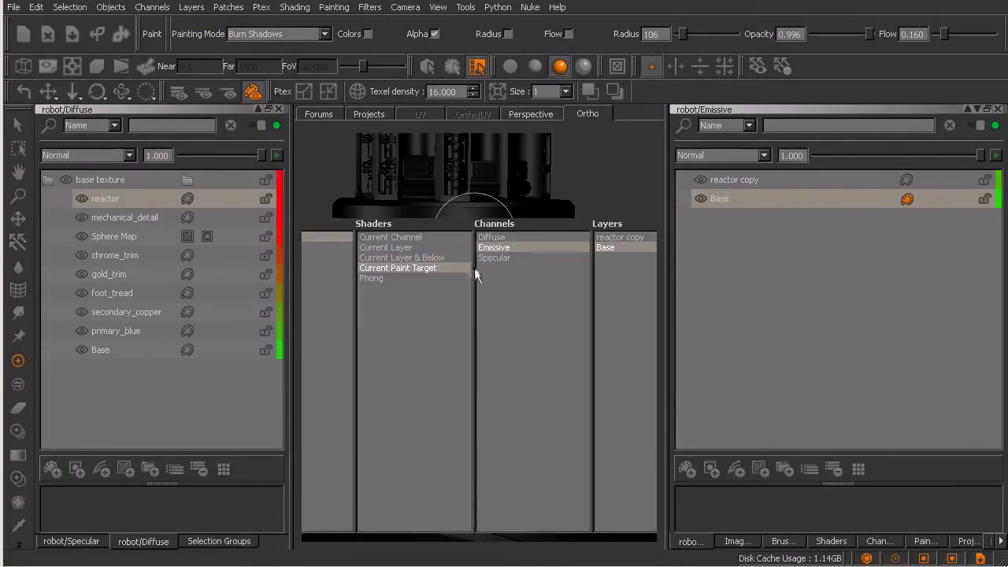
click(411, 238)
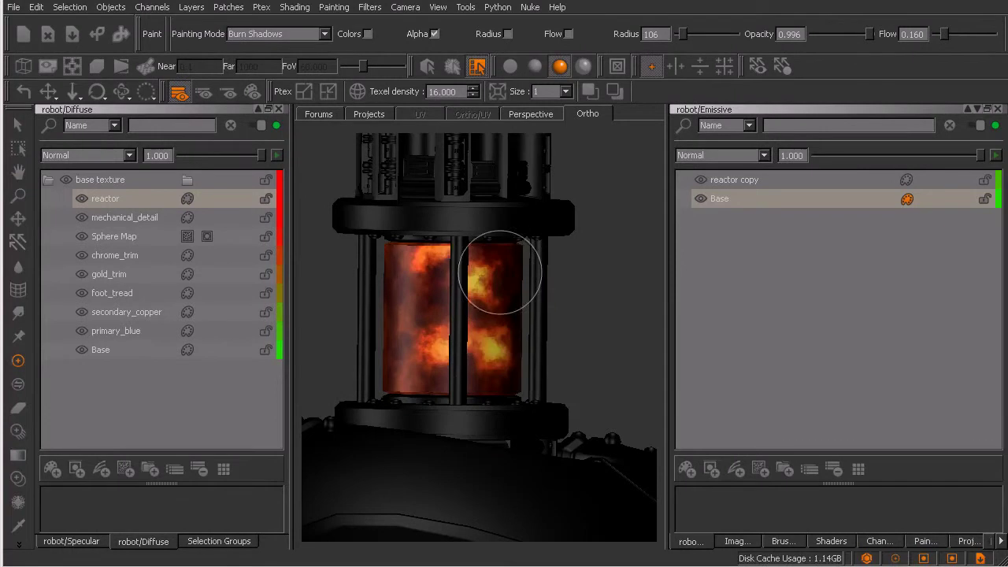
mouse_move(513, 355)
alt+mouse_down()
mouse_move(535, 353)
mouse_move(508, 353)
mouse_move(537, 355)
mouse_move(540, 373)
mouse_move(527, 354)
alt+mouse_up()
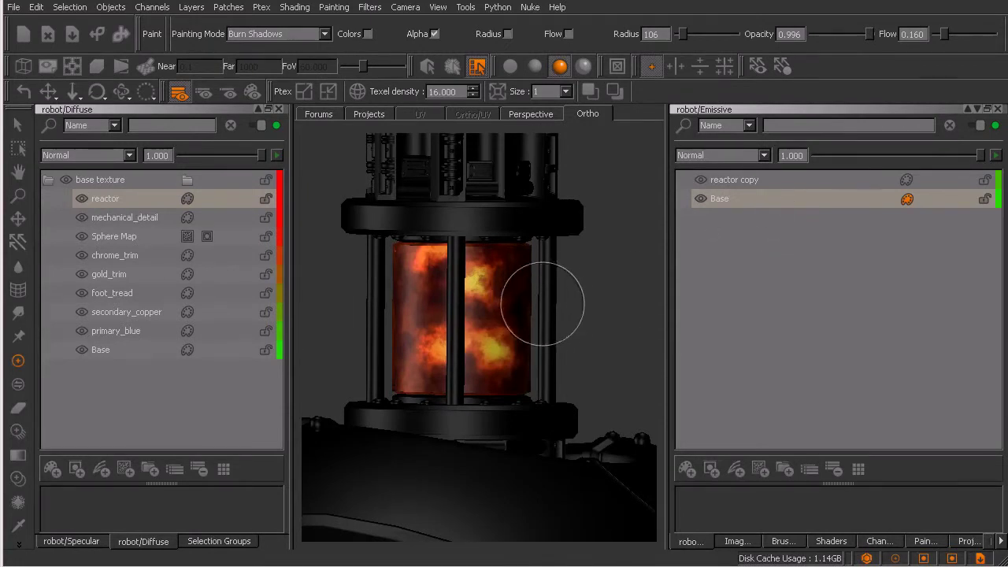
Switch to the Phong shader and assign the Emissive channel to its Emissive Color input
key(n)
click(450, 346)
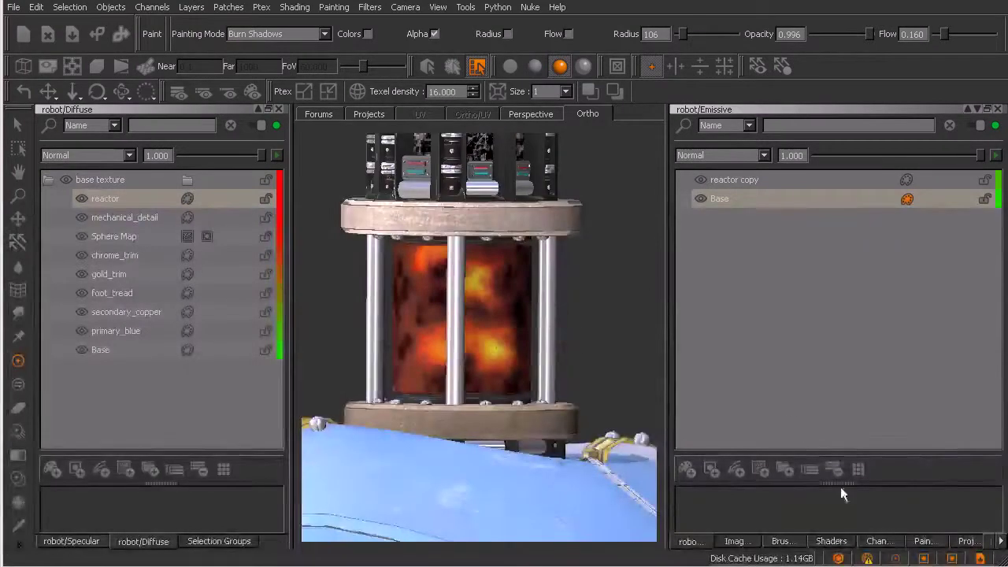
click(830, 541)
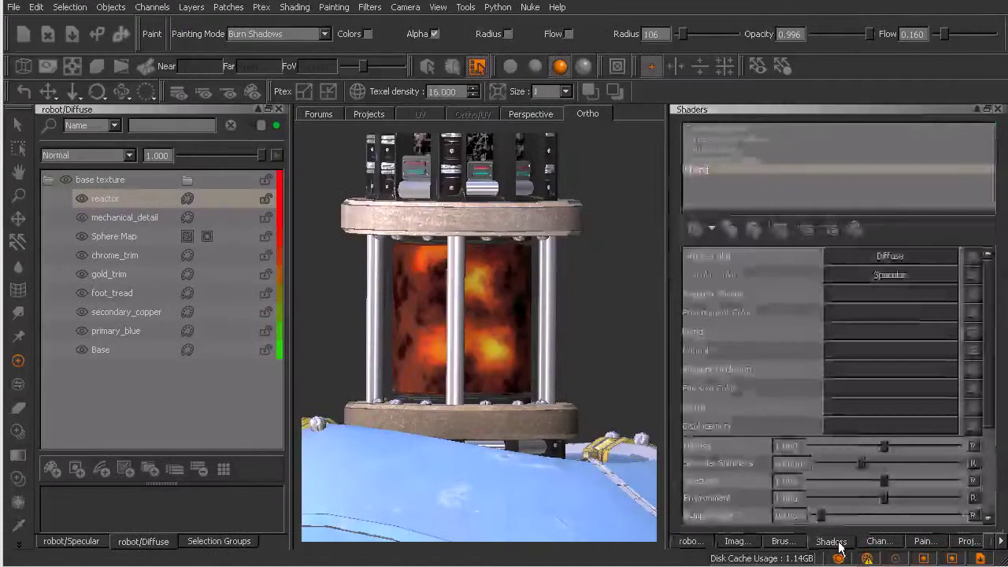
click(846, 388)
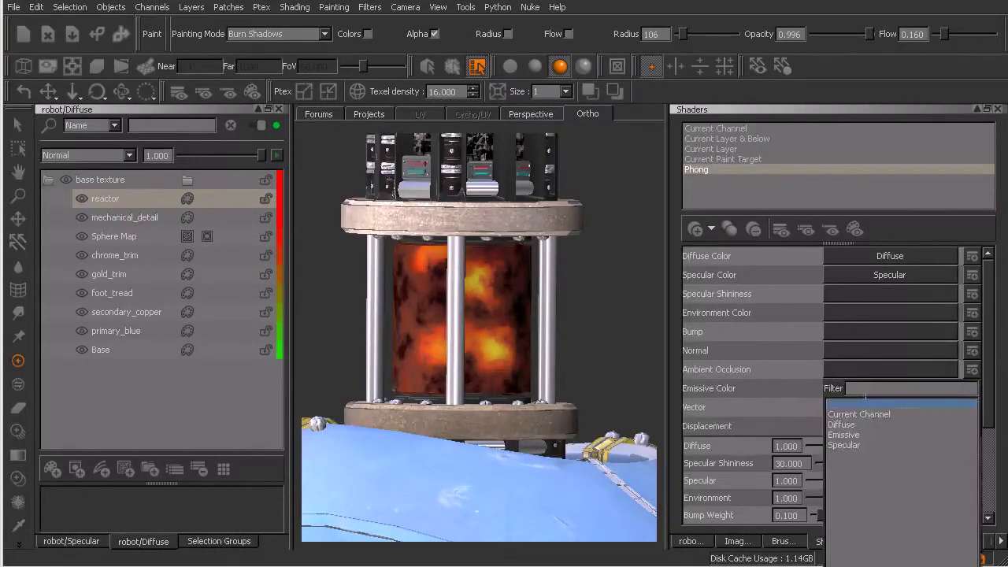
click(873, 439)
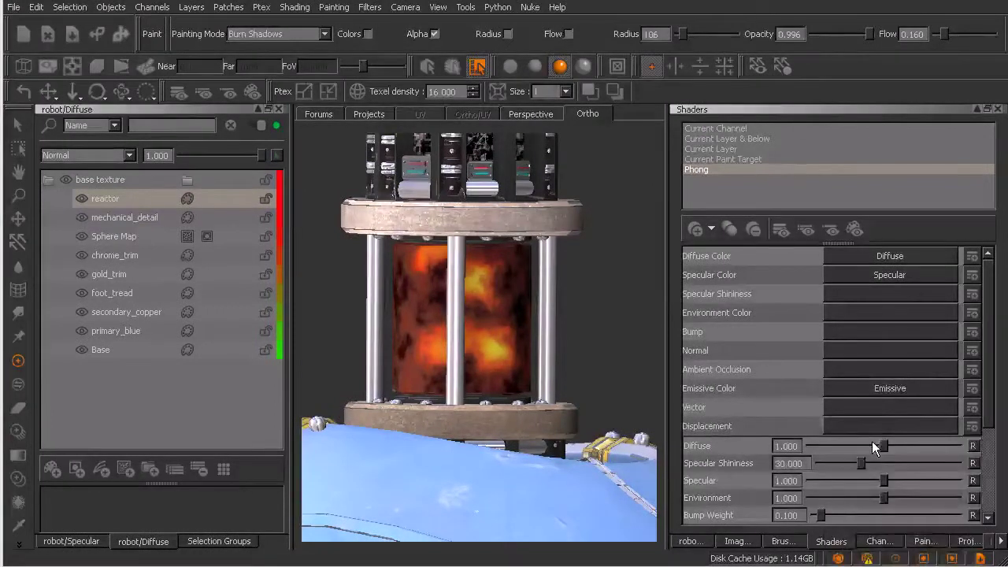
Examine the glowing reactor and the red and cyan indicators beside it from several angles, along with the whole robot
mouse_move(513, 311)
middle_down()
mouse_move(536, 337)
mouse_move(533, 355)
mouse_move(551, 355)
mouse_move(552, 331)
mouse_move(580, 299)
mouse_move(571, 379)
mouse_move(542, 353)
mouse_move(522, 405)
mouse_move(507, 356)
mouse_move(520, 373)
mouse_move(511, 383)
middle_up()
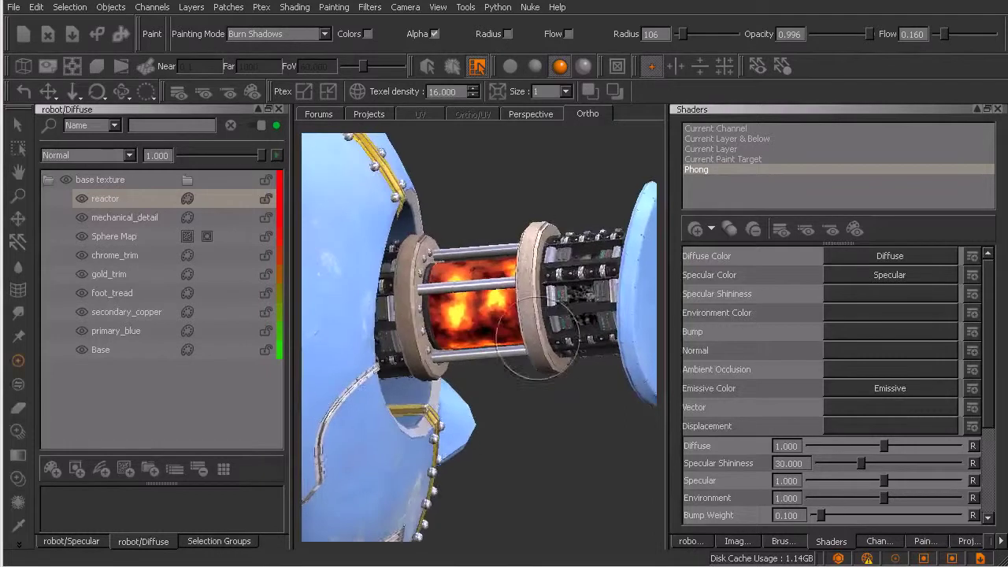
alt+right_drag(537, 338, 573, 337)
alt+middle_drag(574, 337, 504, 346)
alt+right_drag(504, 347, 516, 342)
mouse_move(516, 342)
alt+middle_down()
mouse_move(489, 349)
mouse_move(547, 317)
mouse_move(488, 336)
mouse_move(526, 339)
alt+middle_up()
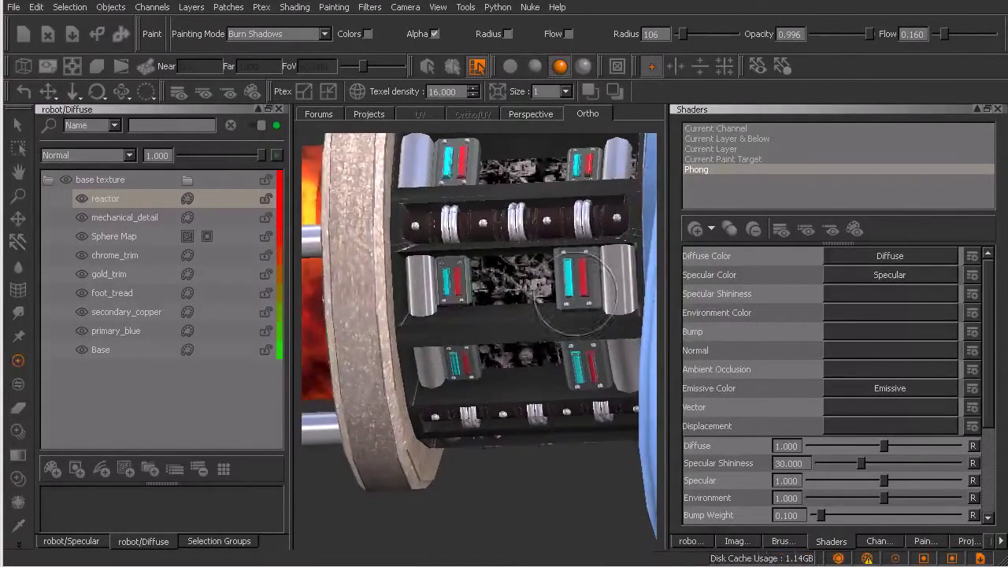
middle_drag(579, 270, 570, 283)
mouse_move(570, 283)
alt+mouse_down()
mouse_move(567, 270)
mouse_move(546, 315)
alt+mouse_up()
alt+right_drag(546, 315, 462, 318)
middle_drag(522, 371, 541, 343)
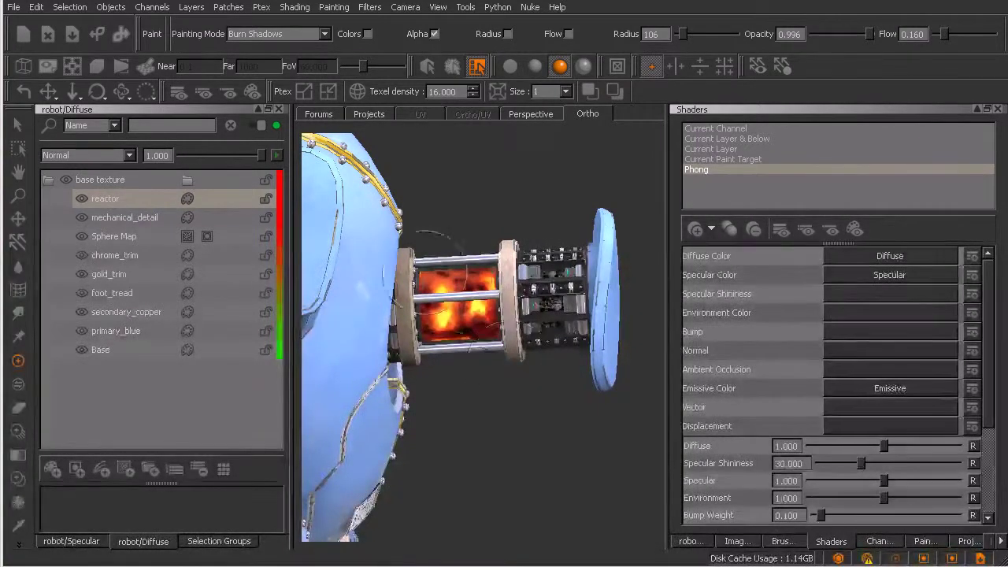
alt+right_drag(504, 334, 465, 358)
alt+drag(464, 358, 540, 339)
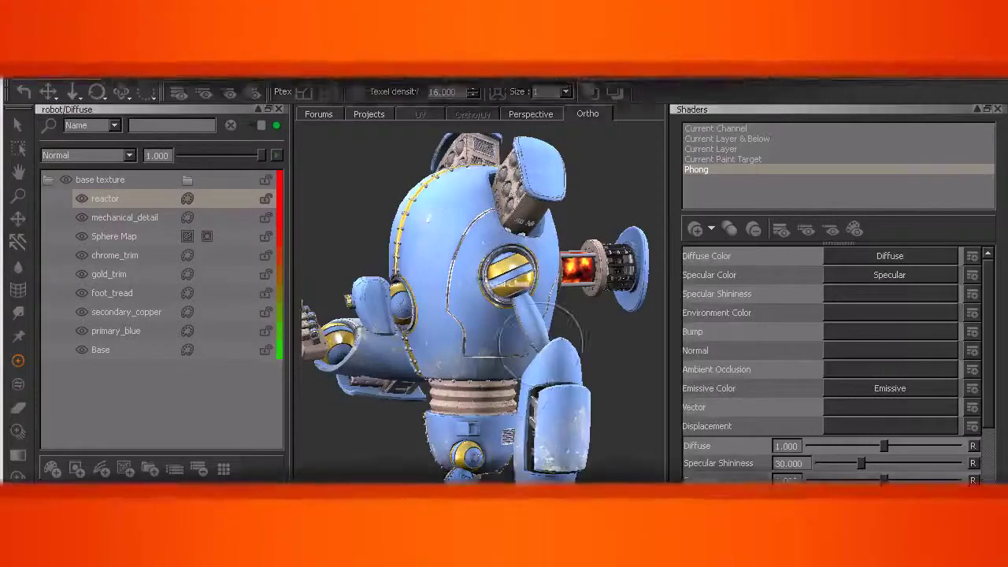